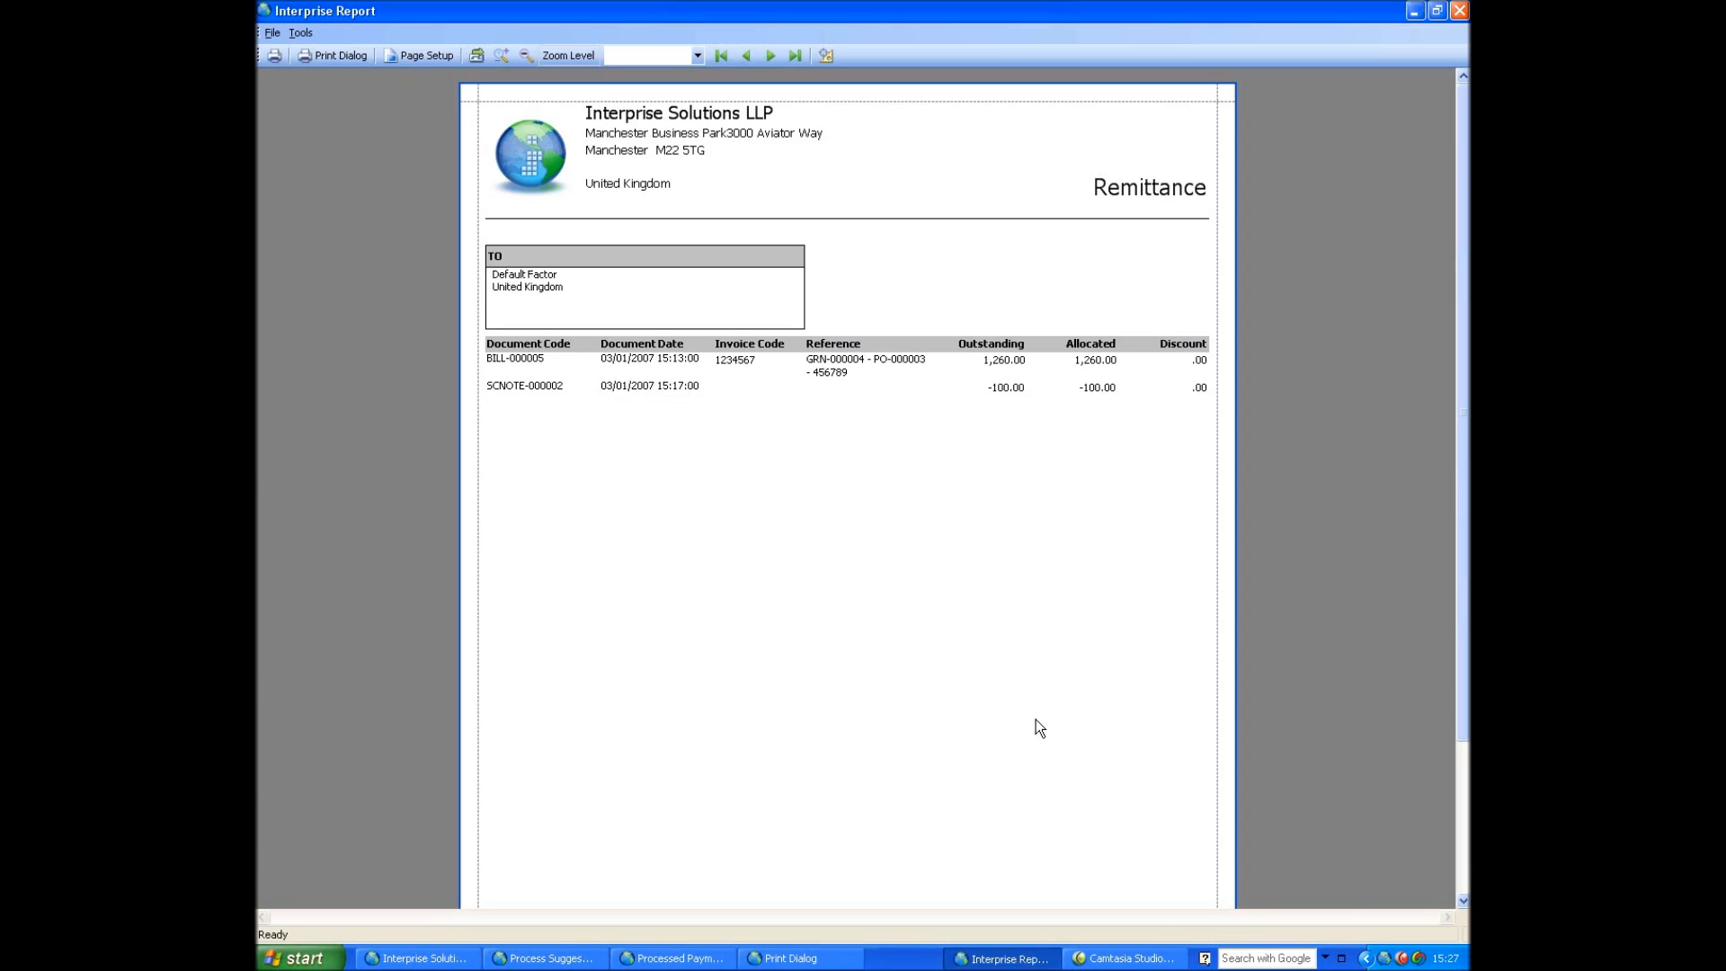
# - Close the remittance preview and print dialog, confirm that the payments printed correctly, and leave the payment run
pyautogui.click(1459, 10)
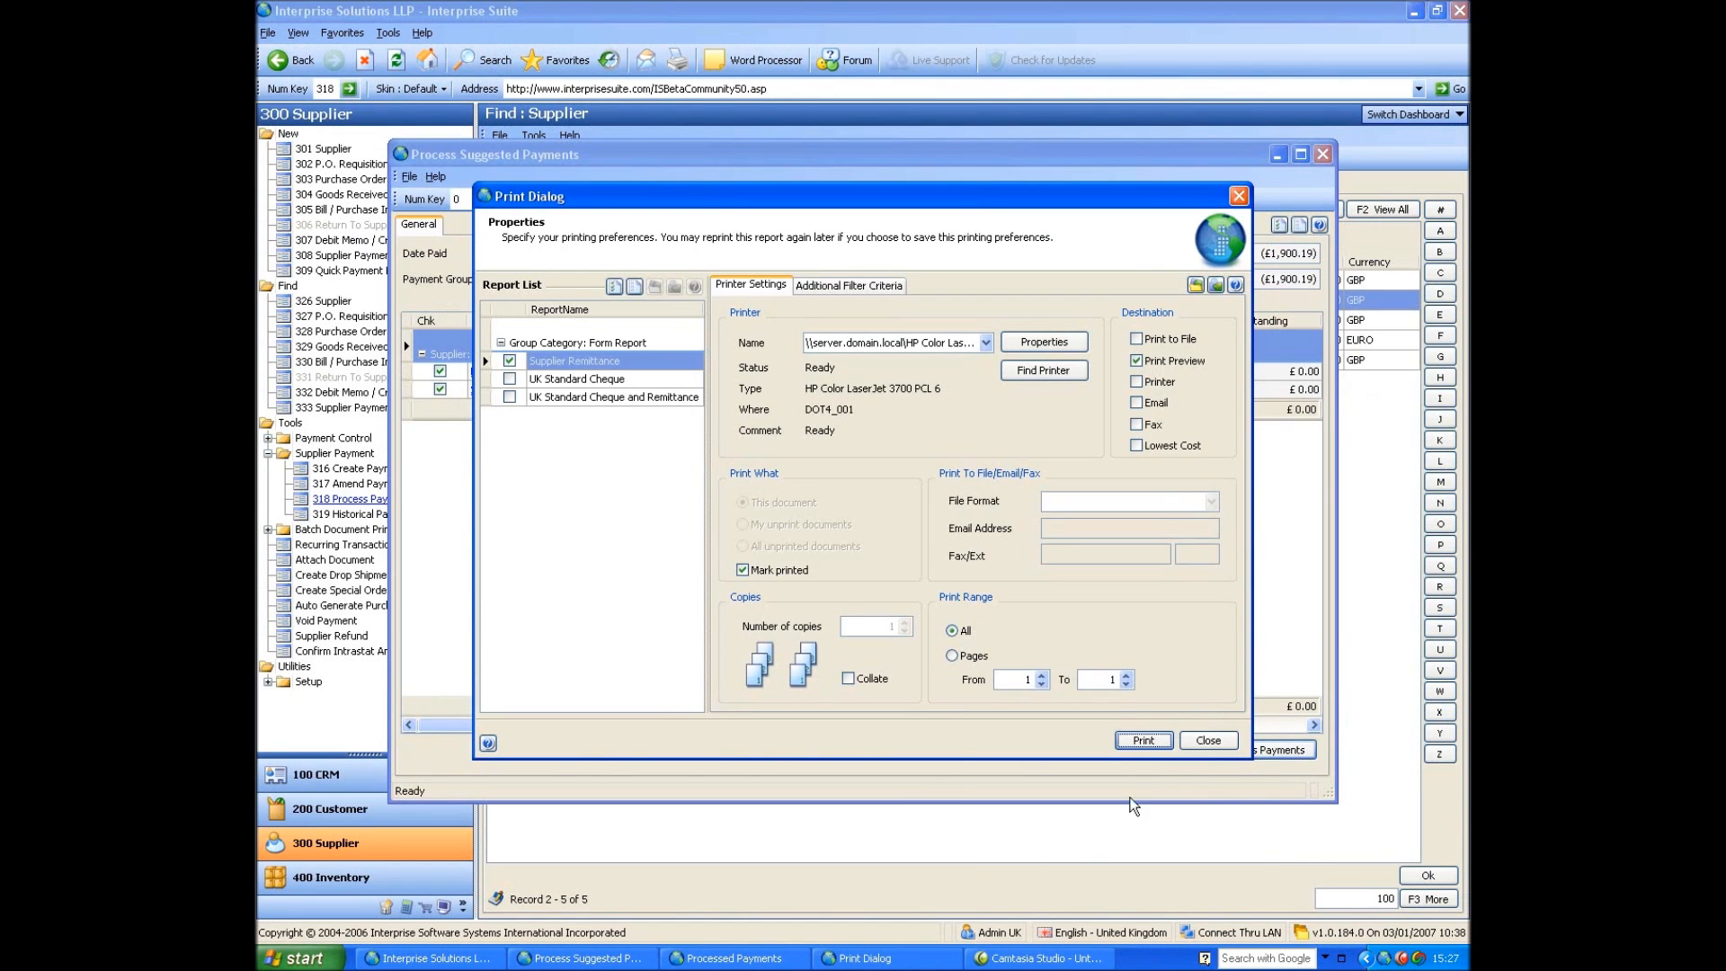
pyautogui.click(1208, 740)
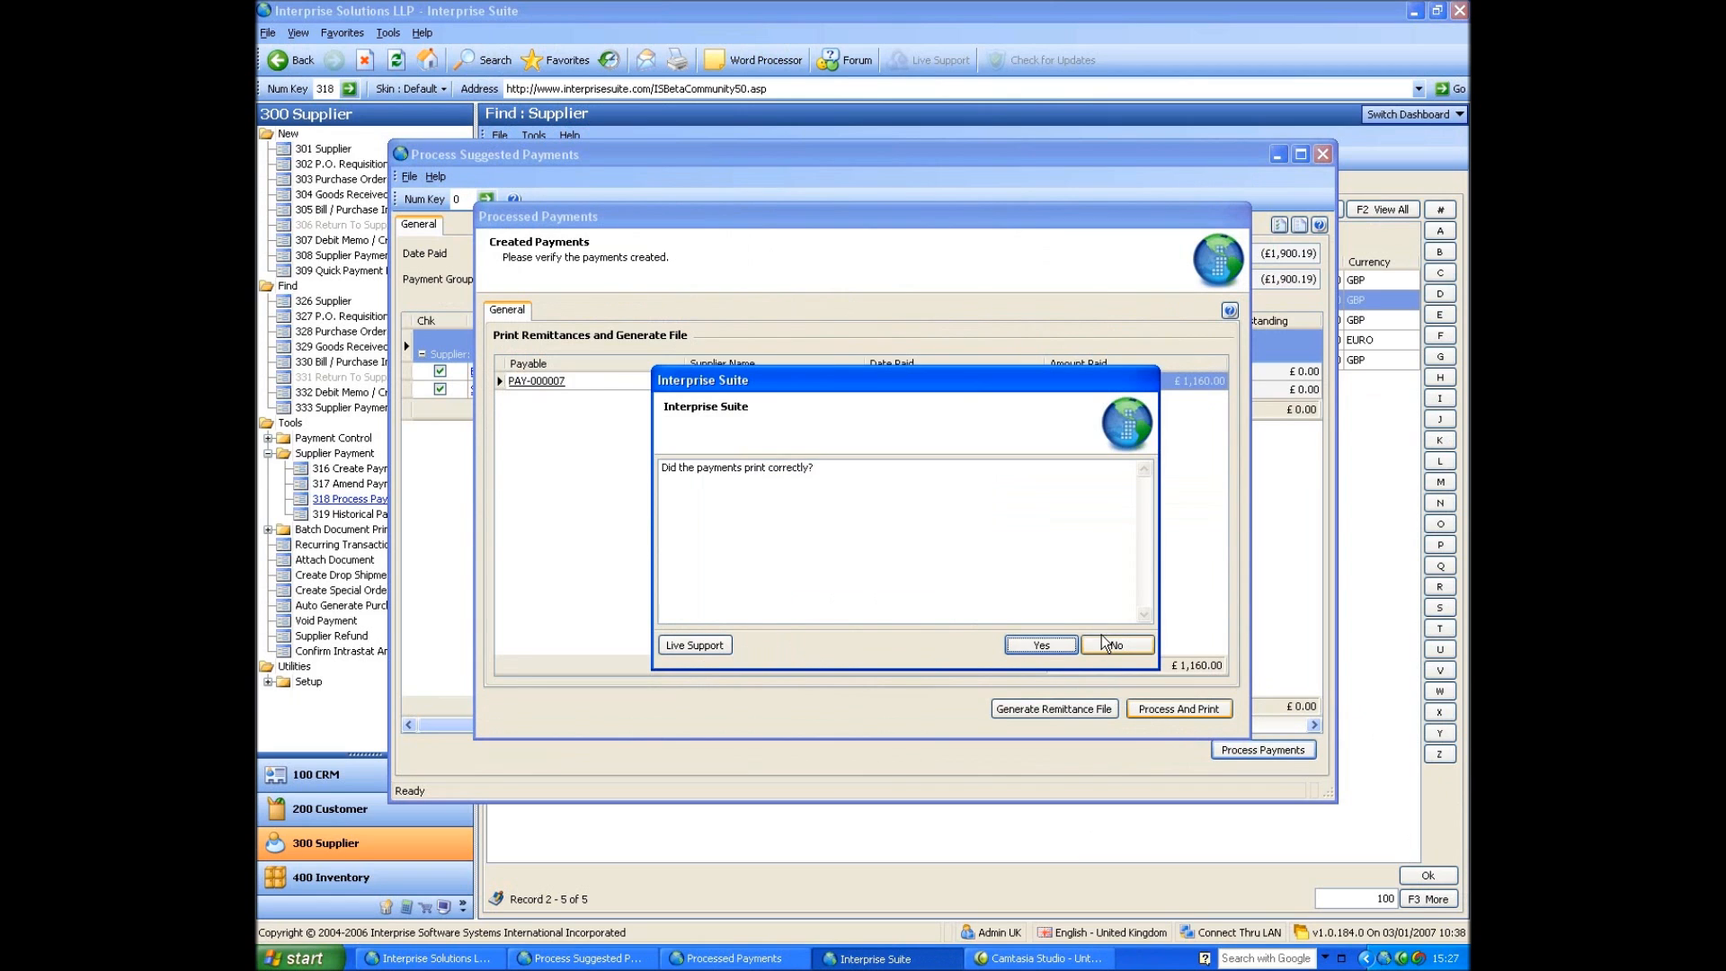
pyautogui.click(1060, 648)
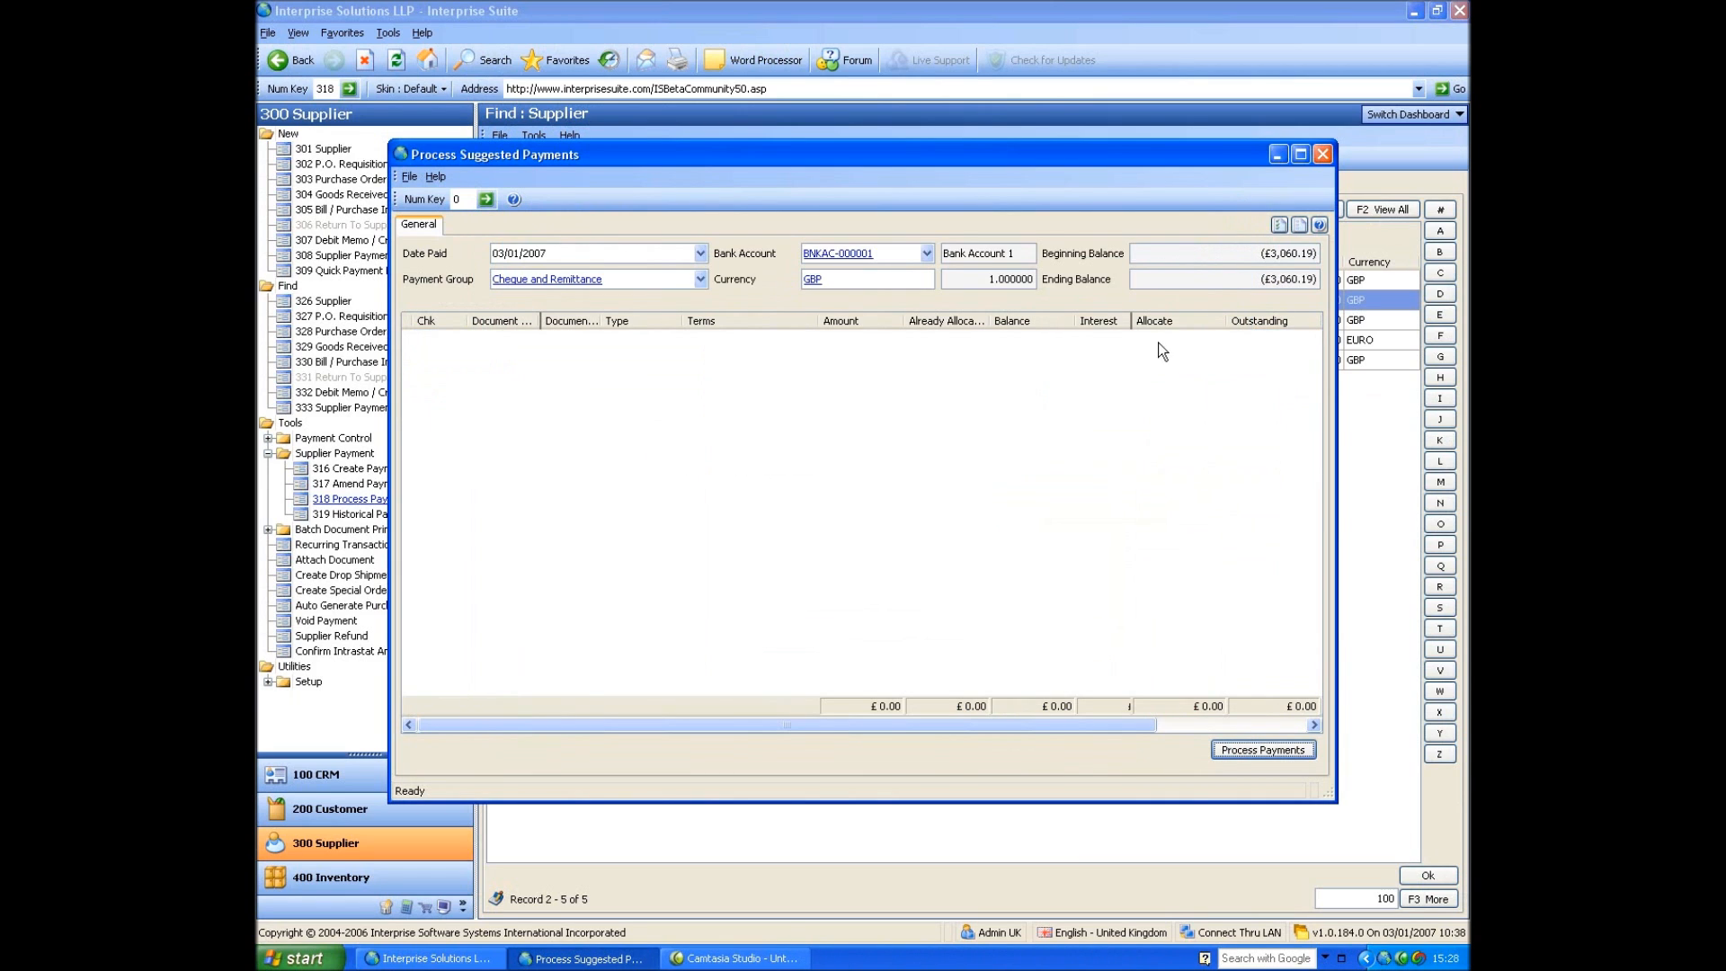
pyautogui.click(1322, 155)
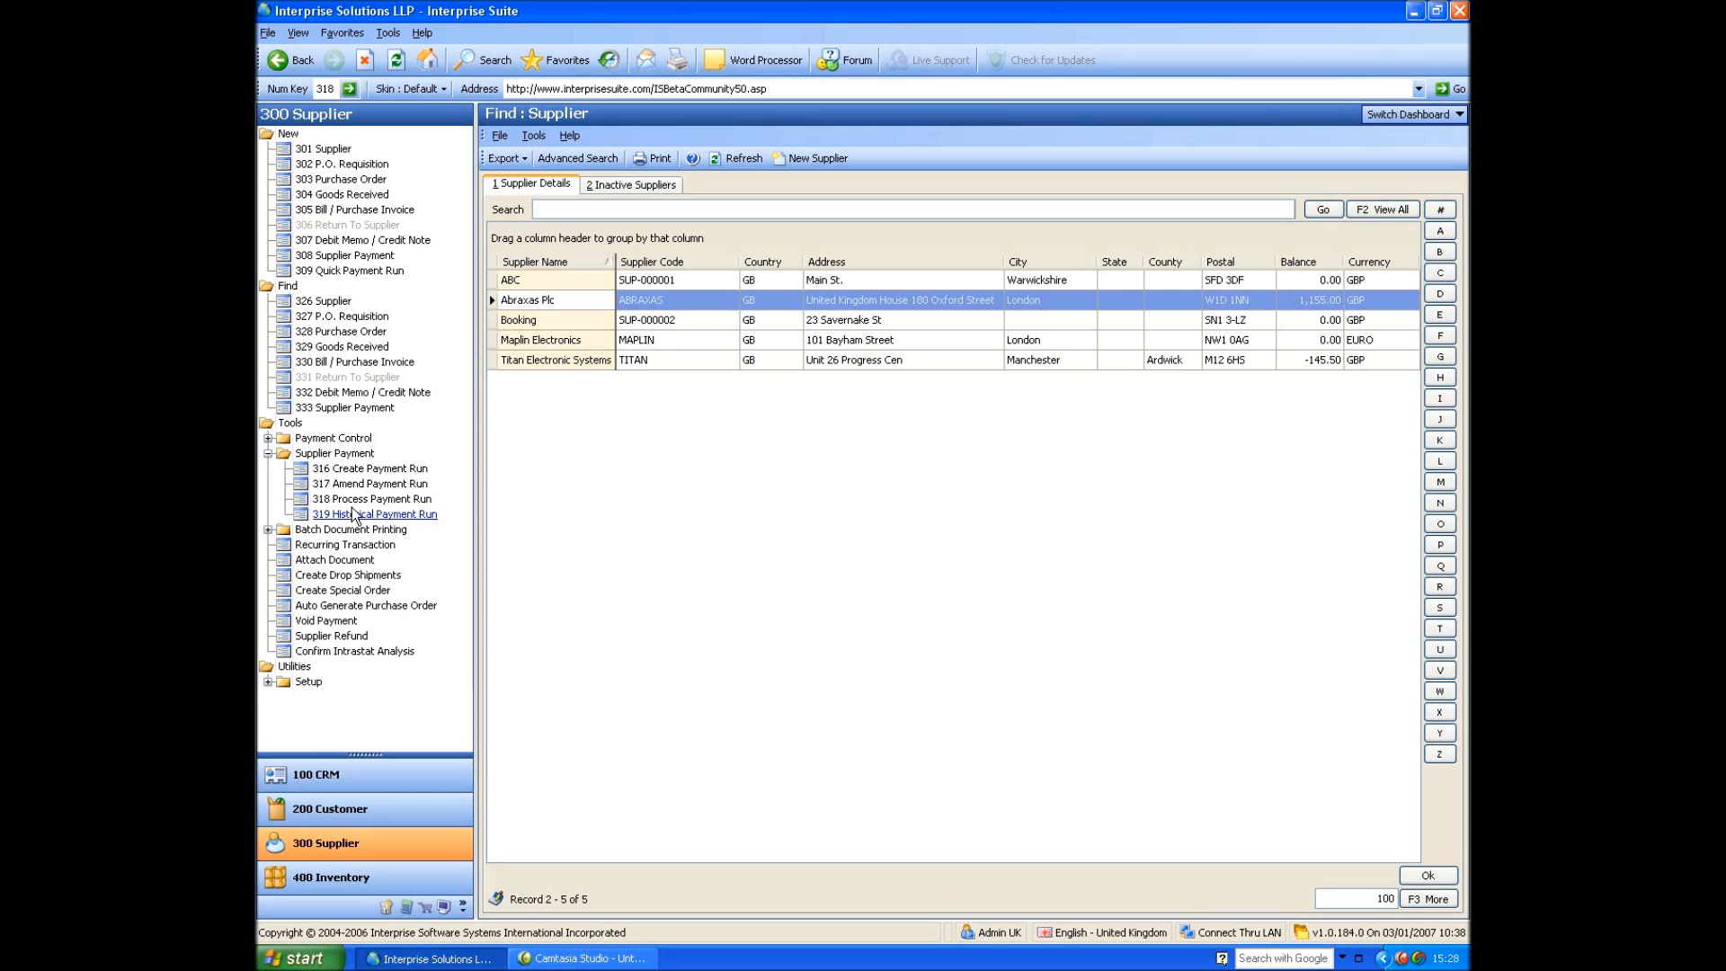
# - Collapse the Supplier Payment folder and expand the Batch Document Printing folder
pyautogui.click(268, 453)
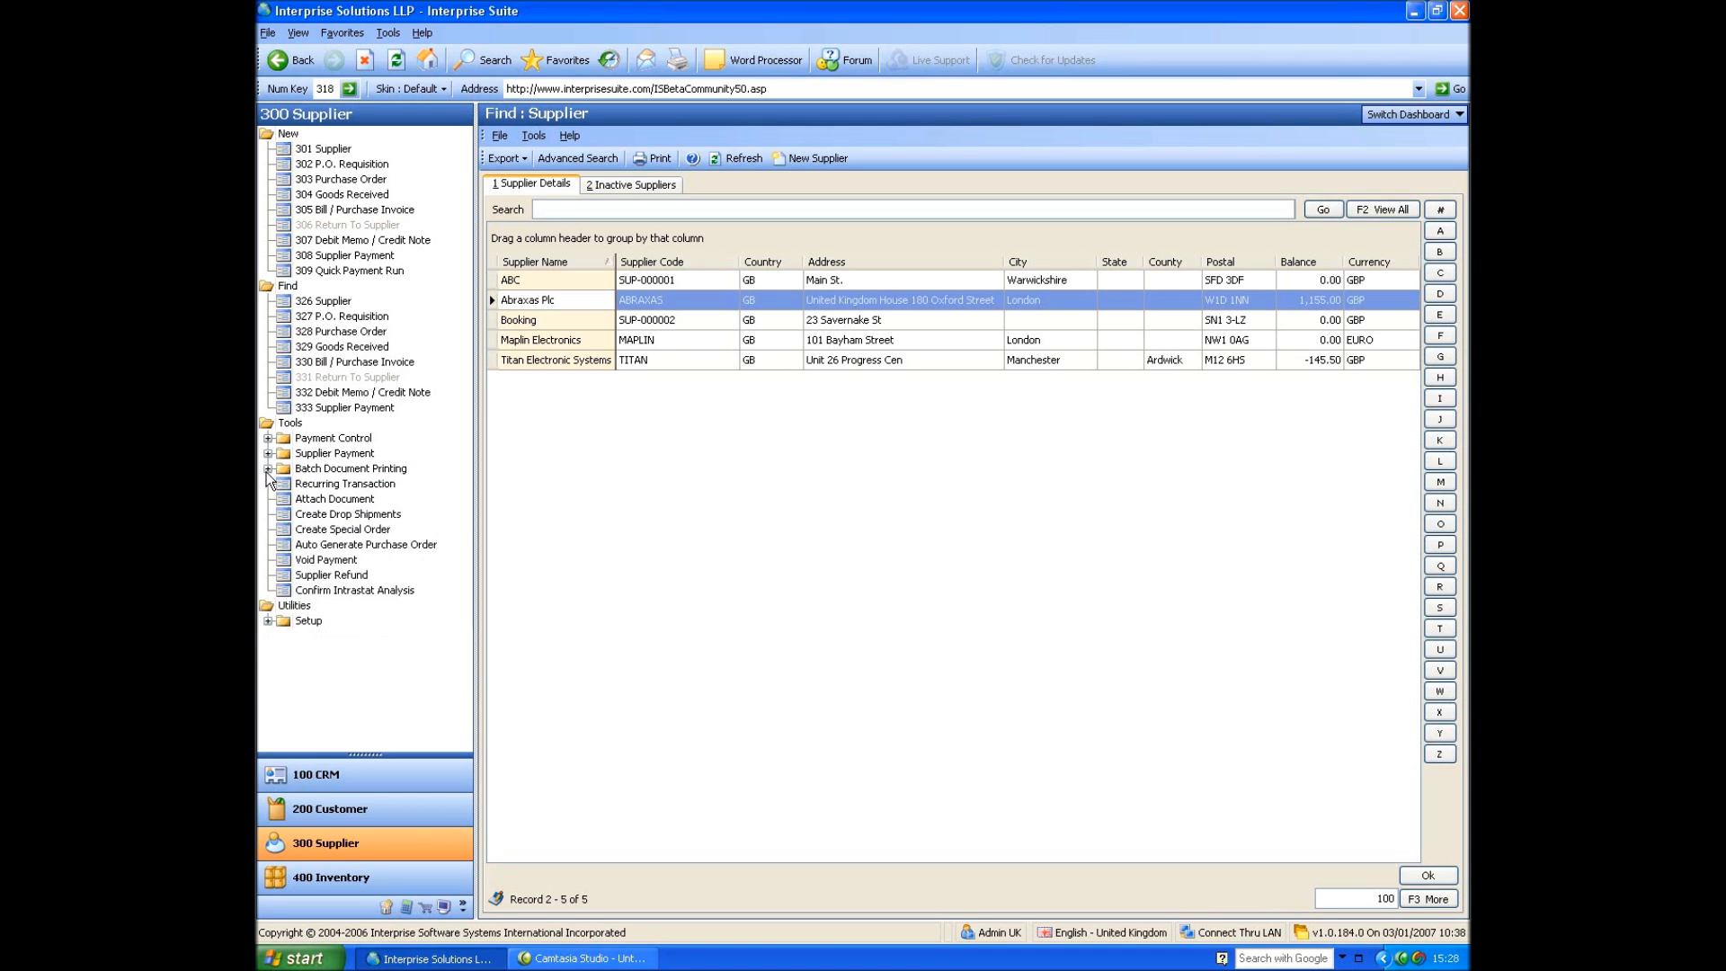
pyautogui.click(268, 469)
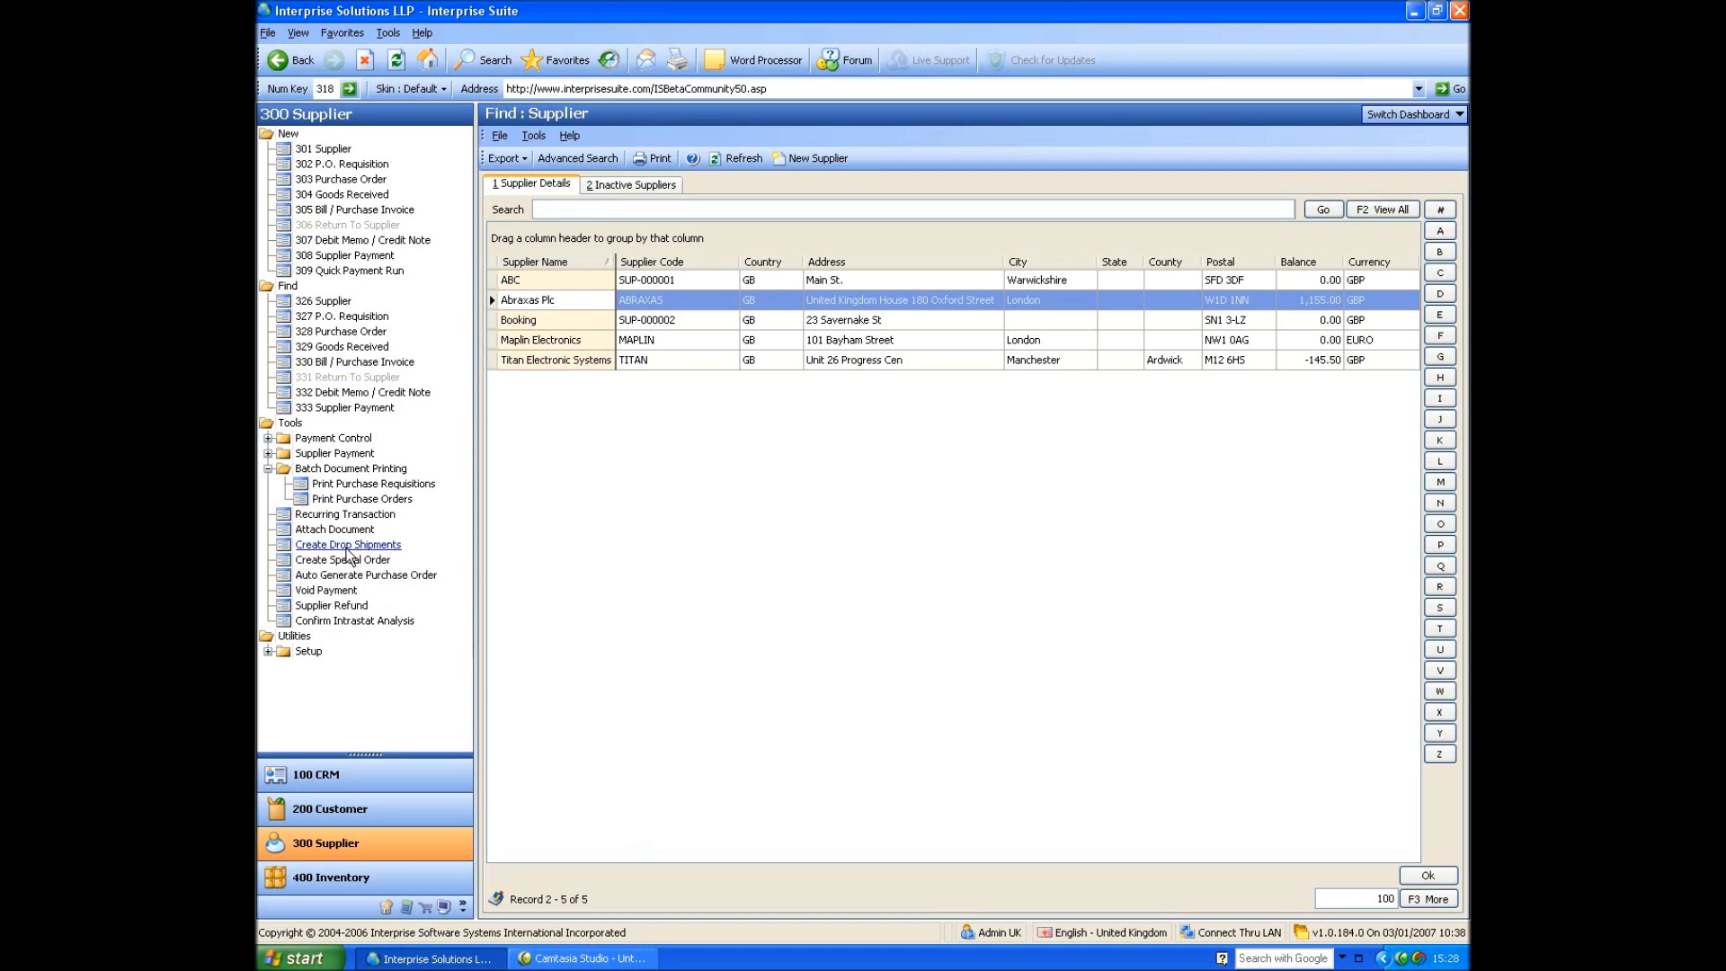
# - Start a new sales order for the customer An Example Lead Company
pyautogui.click(391, 816)
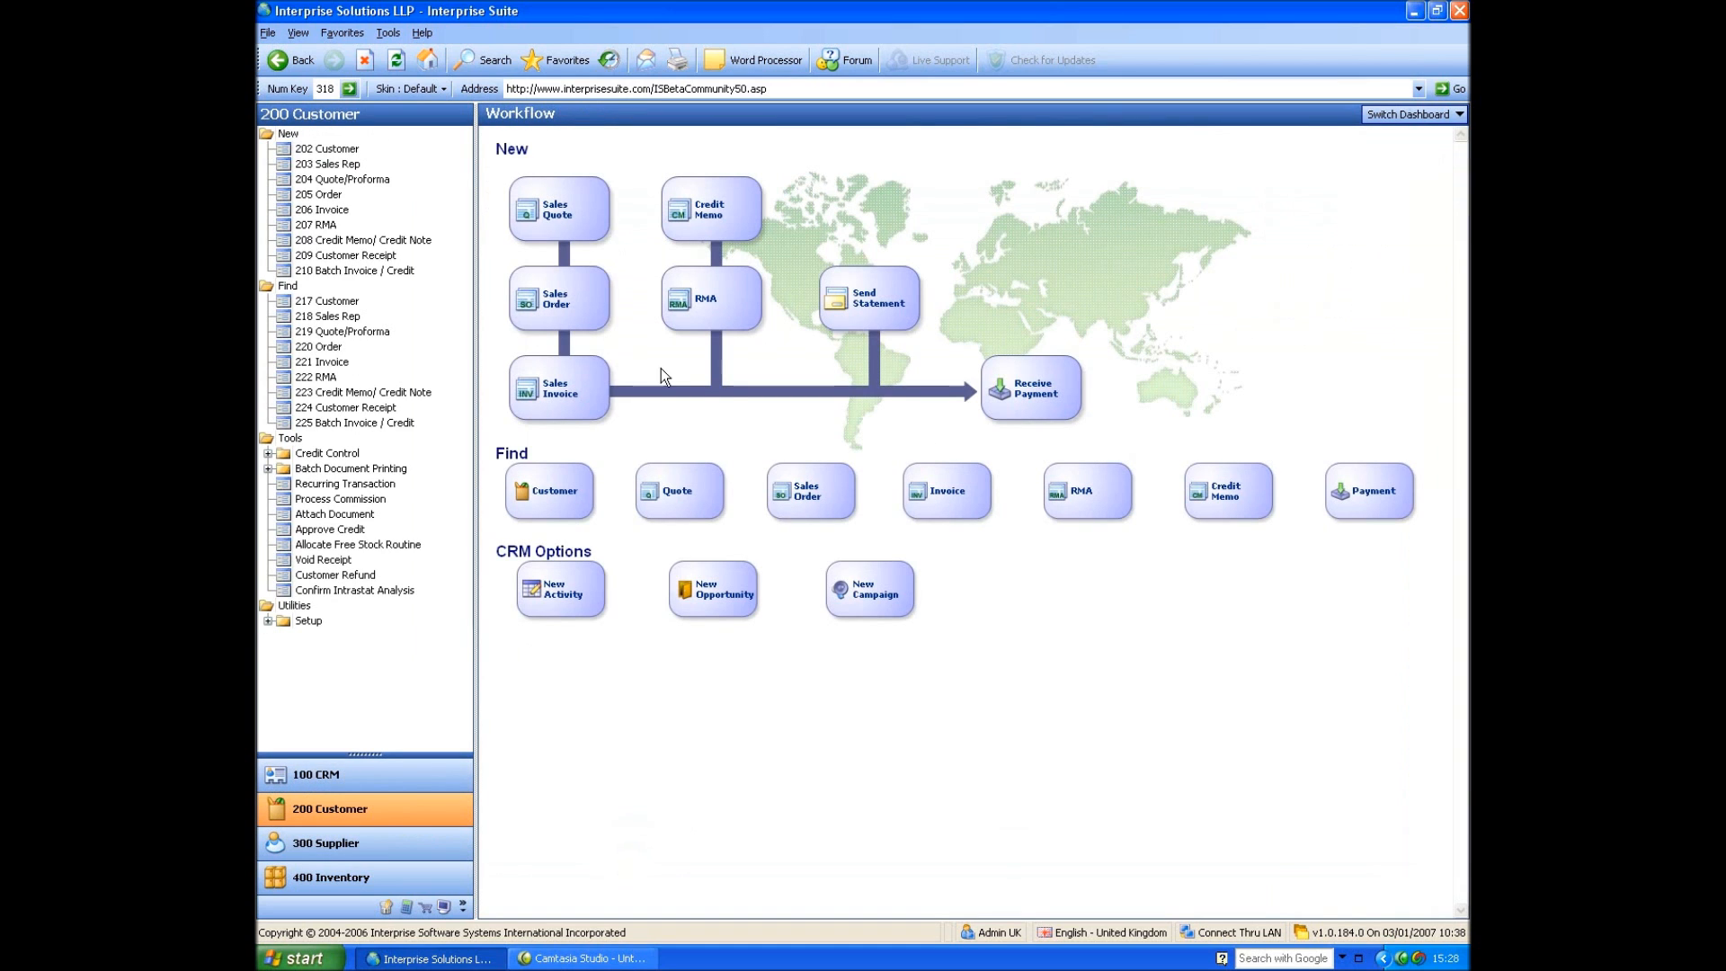
pyautogui.click(316, 195)
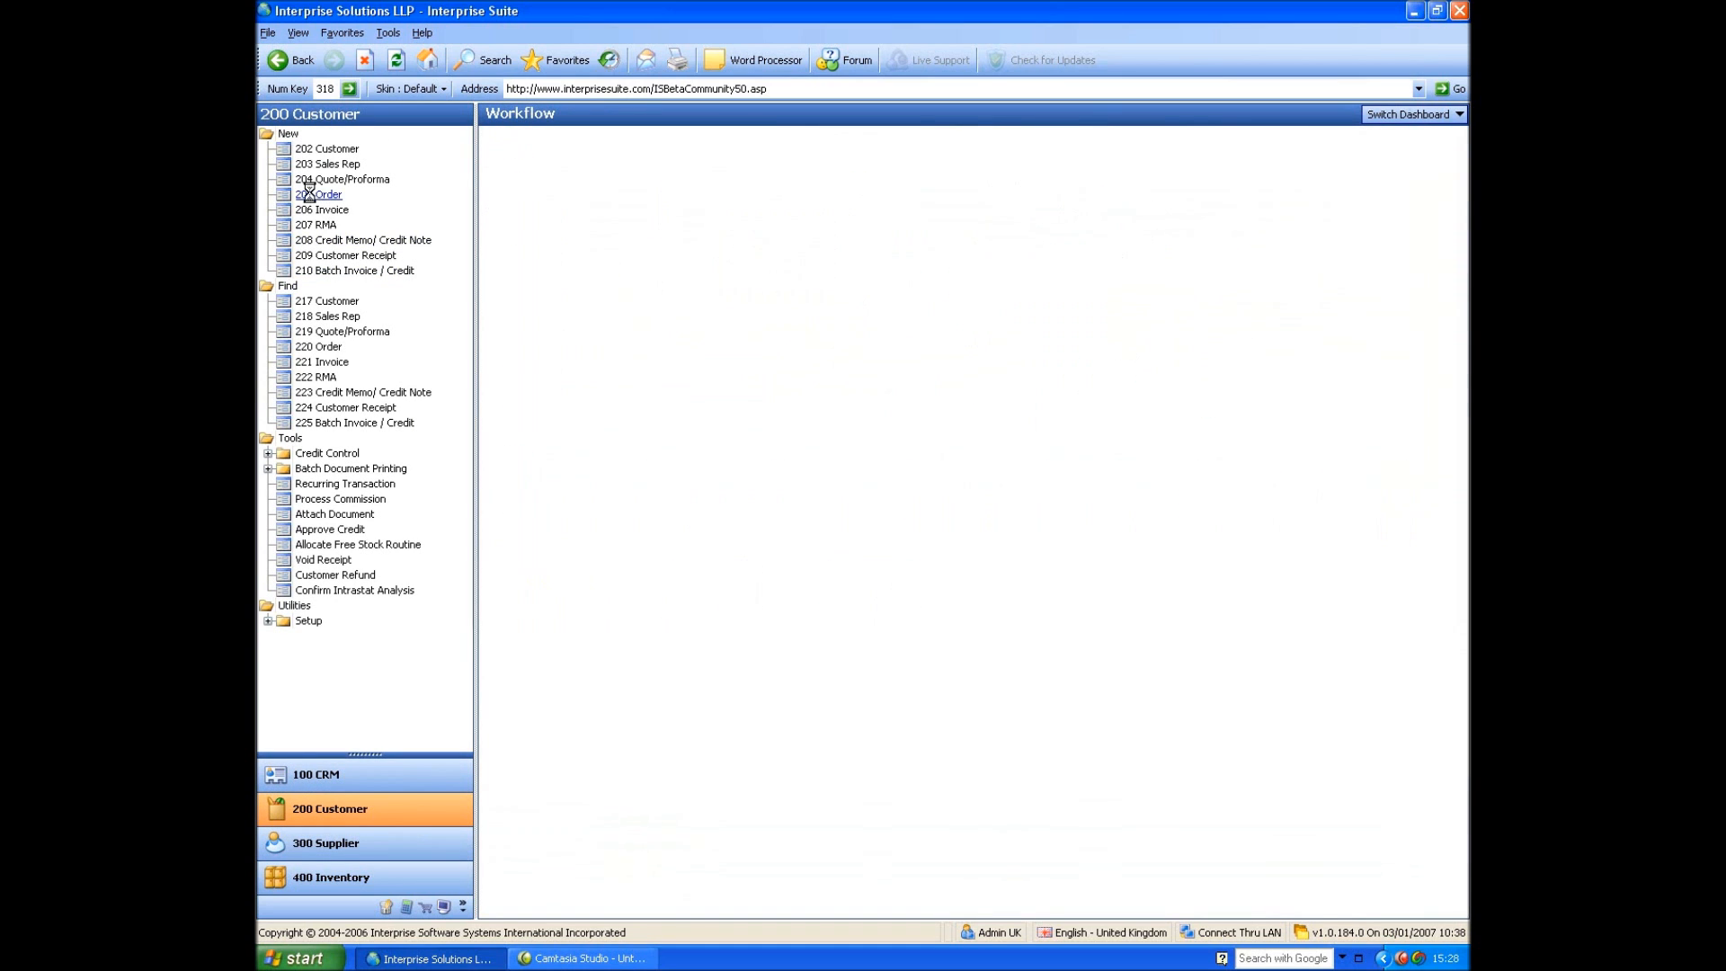
pyautogui.click(598, 342)
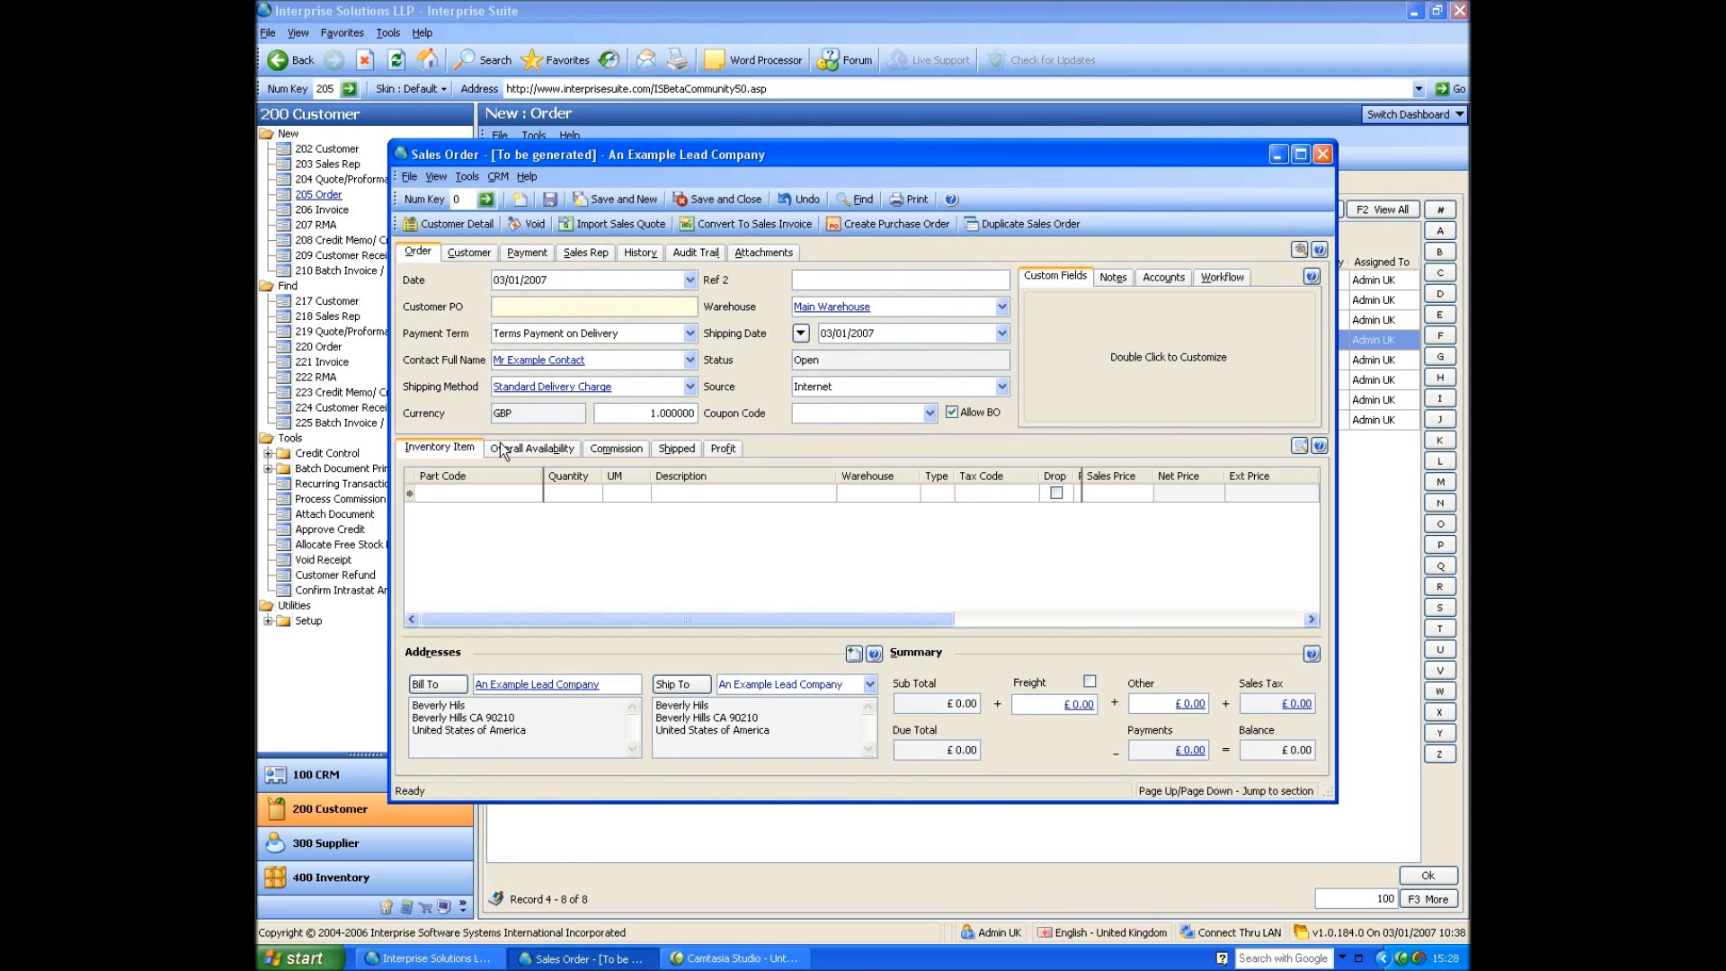
# - Add the items 1 GB Kingston Memory and 2.6 Intel Duo Processor to the sales order
pyautogui.click(512, 501)
pyautogui.click(534, 492)
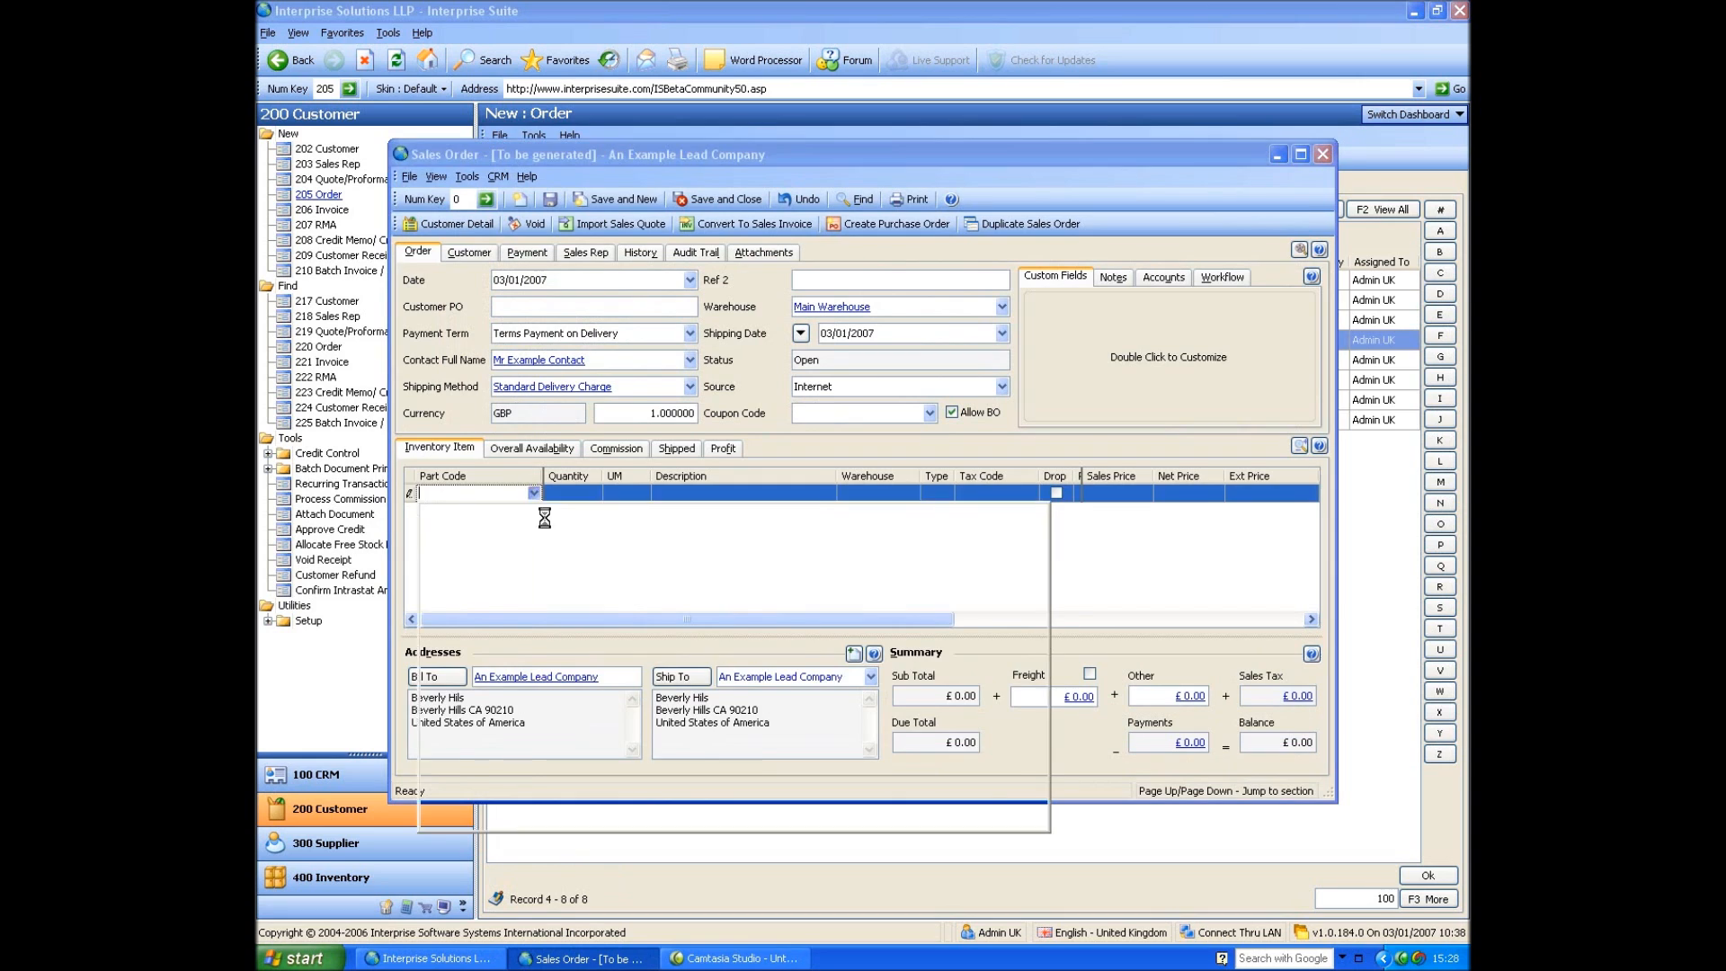
pyautogui.click(447, 559)
pyautogui.click(446, 579)
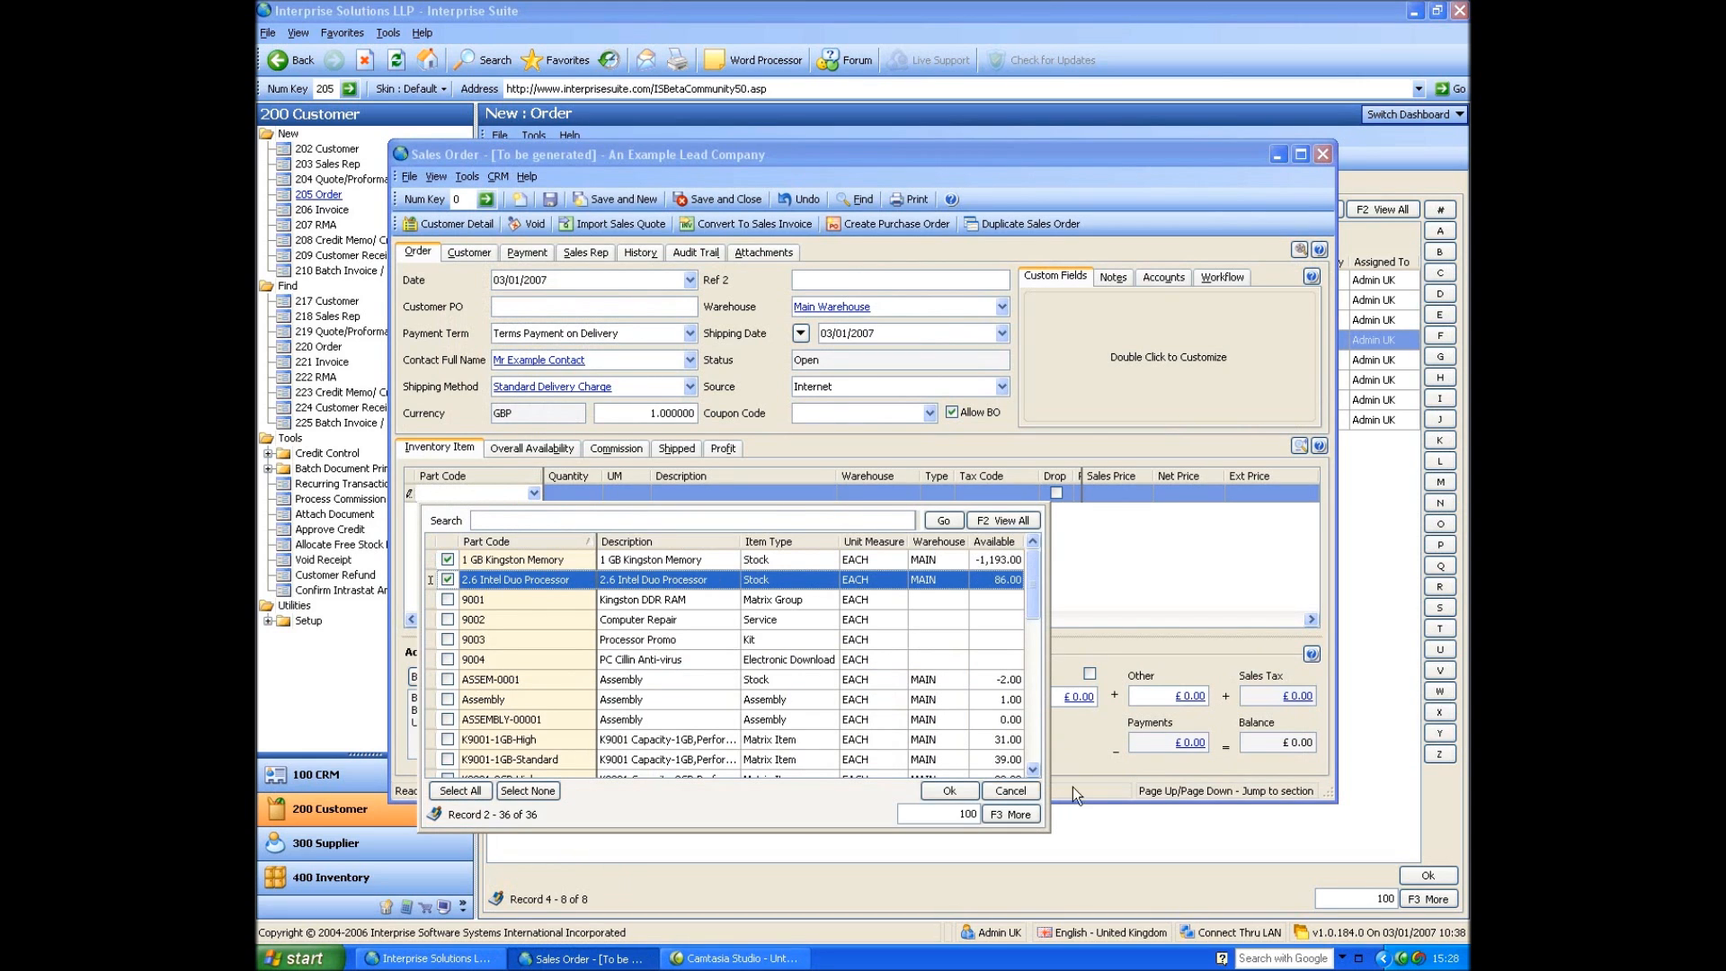
pyautogui.click(949, 790)
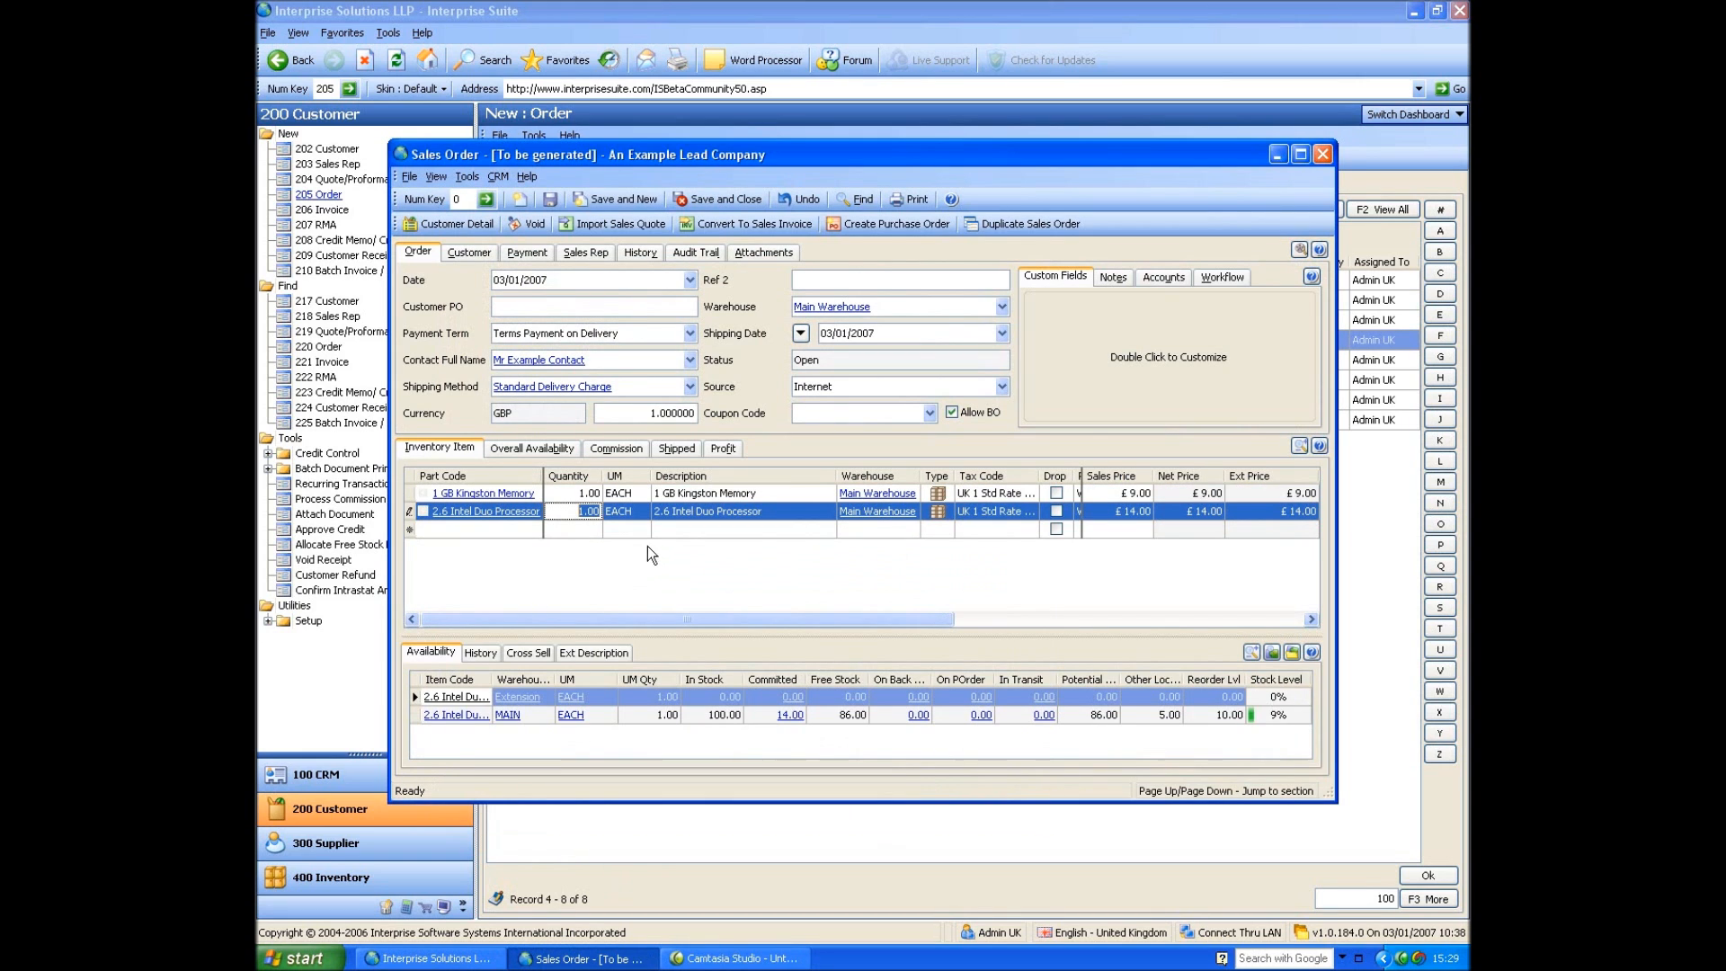
# - Mark both item lines as drop shipments, and save and close the sales order
pyautogui.click(1056, 494)
pyautogui.click(1057, 510)
pyautogui.click(745, 199)
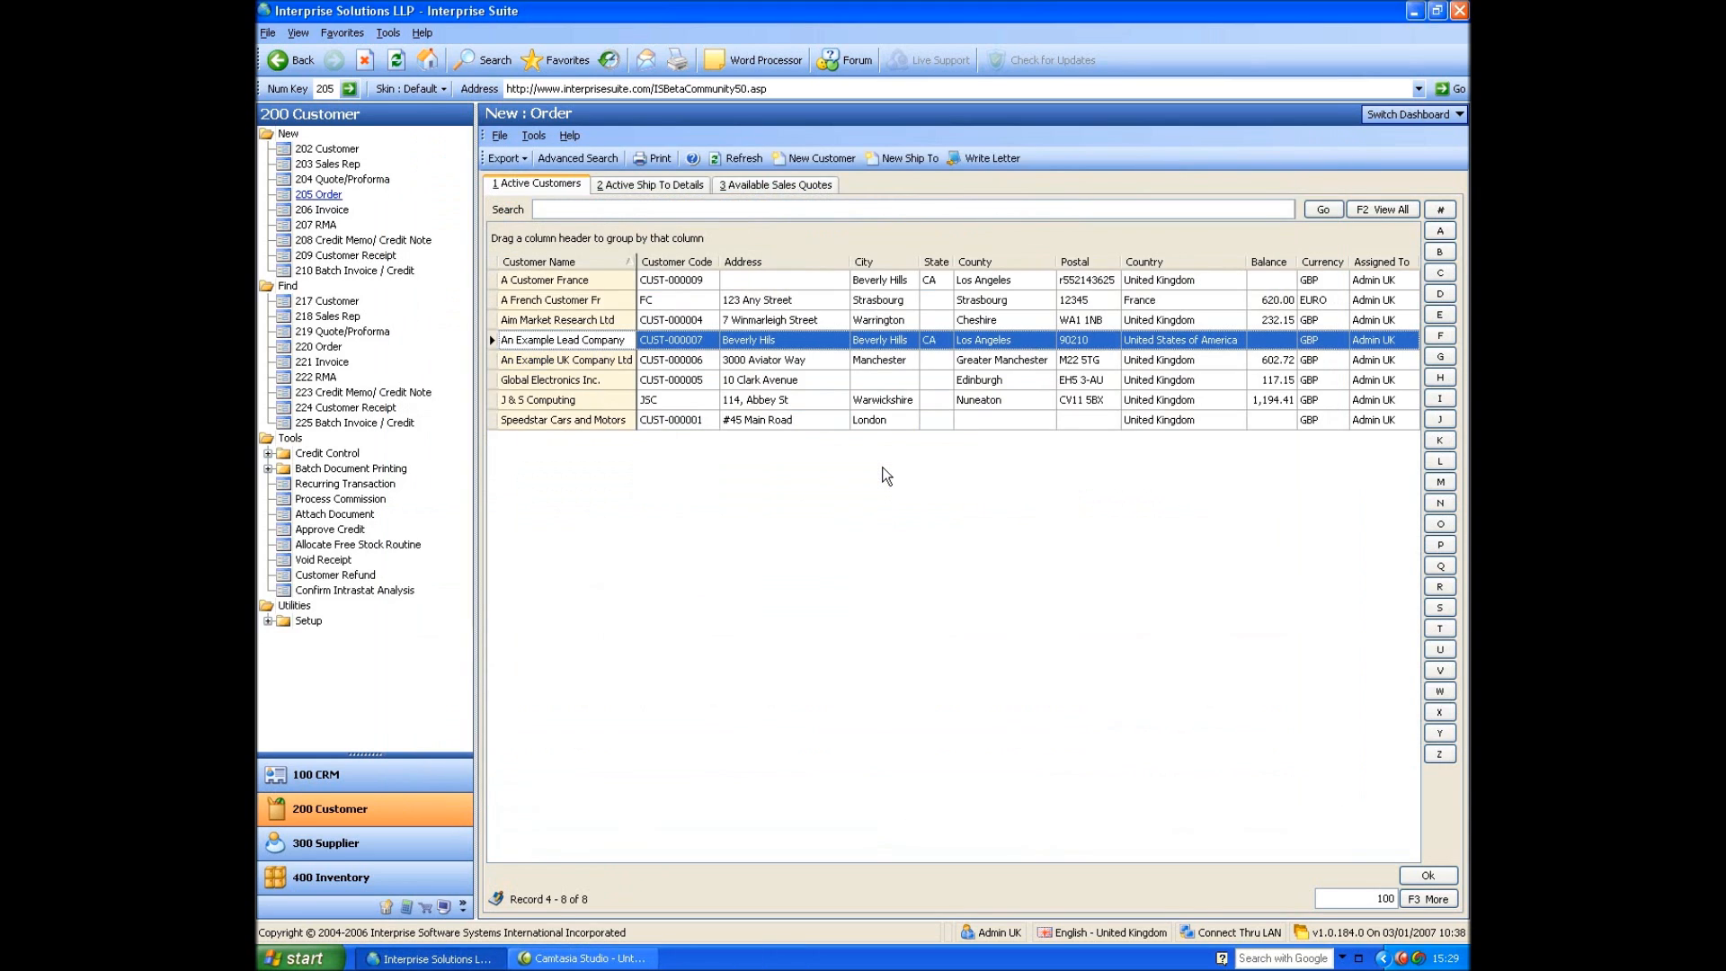
# - Open the supplier drop shipments and assign Booking as the supplier for the 1 GB Kingston Memory line
pyautogui.click(357, 842)
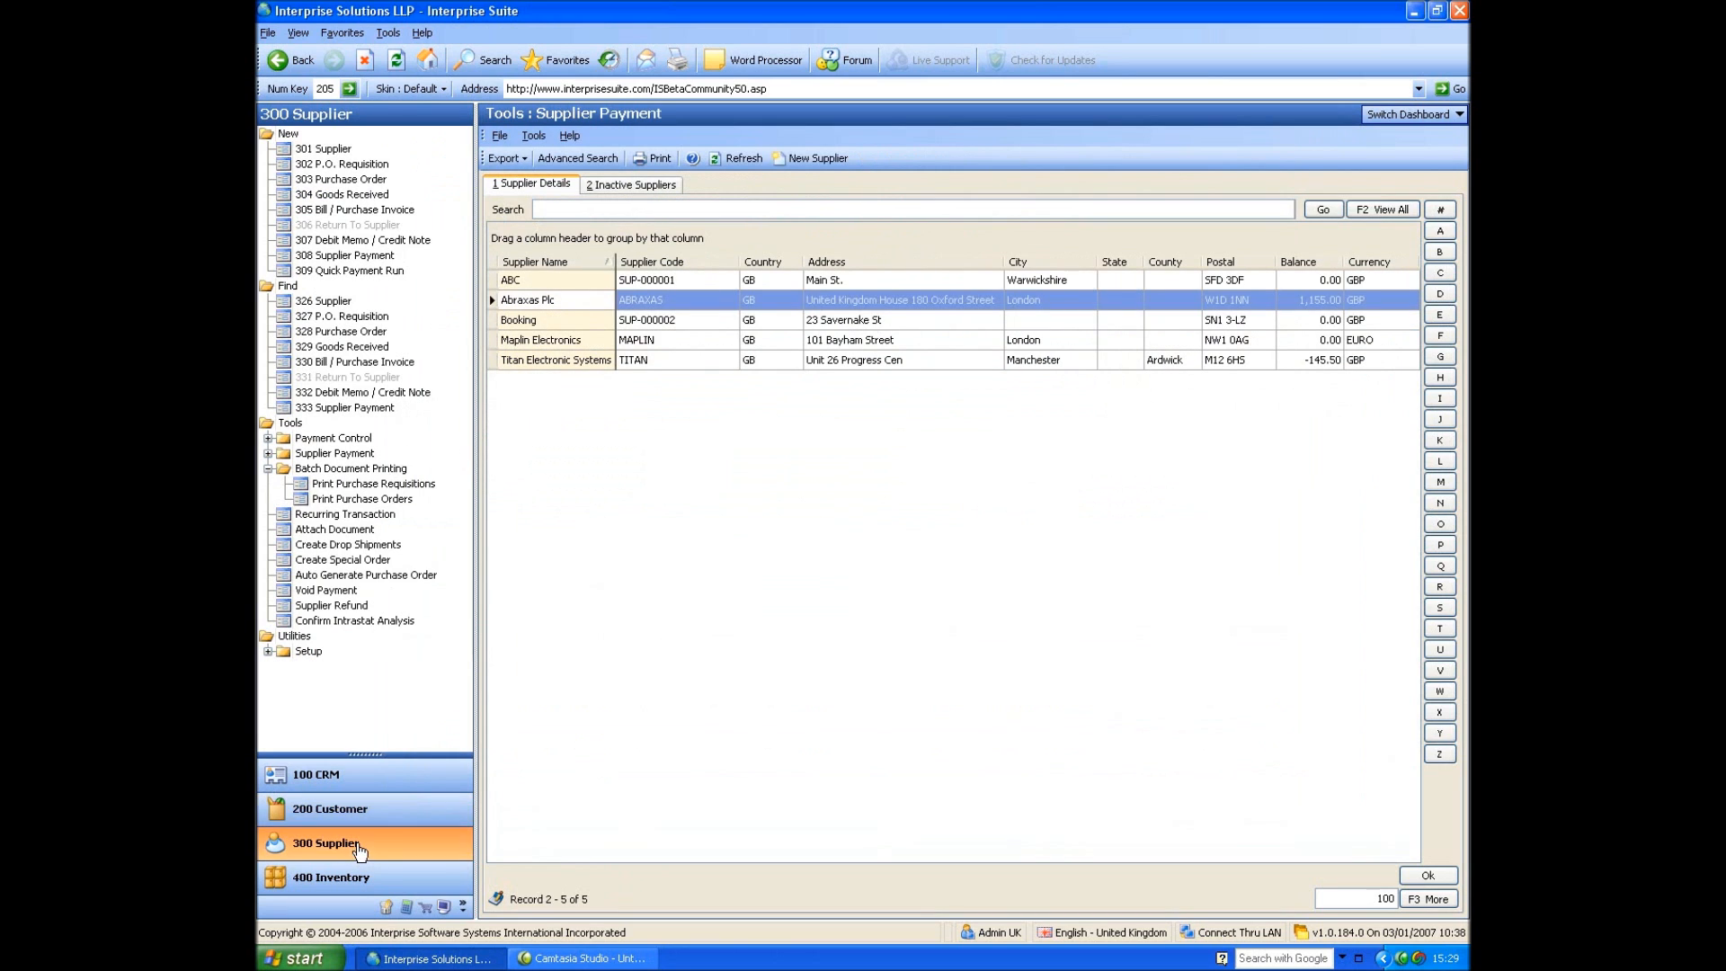
pyautogui.click(375, 549)
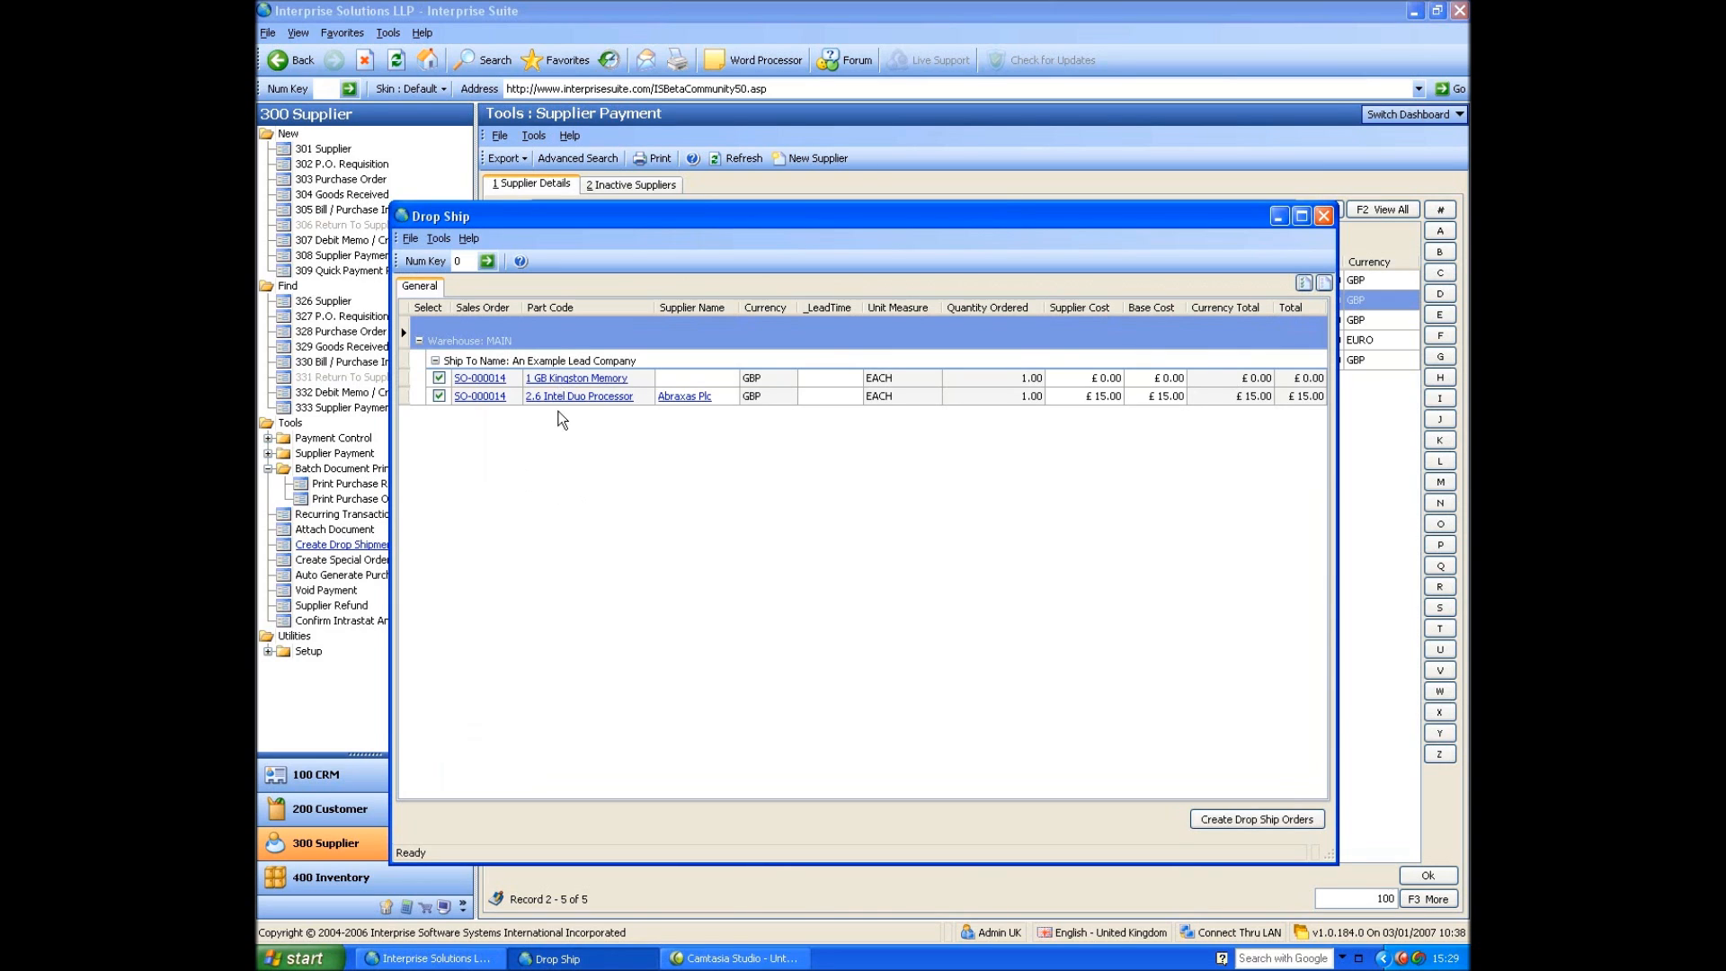
pyautogui.click(693, 378)
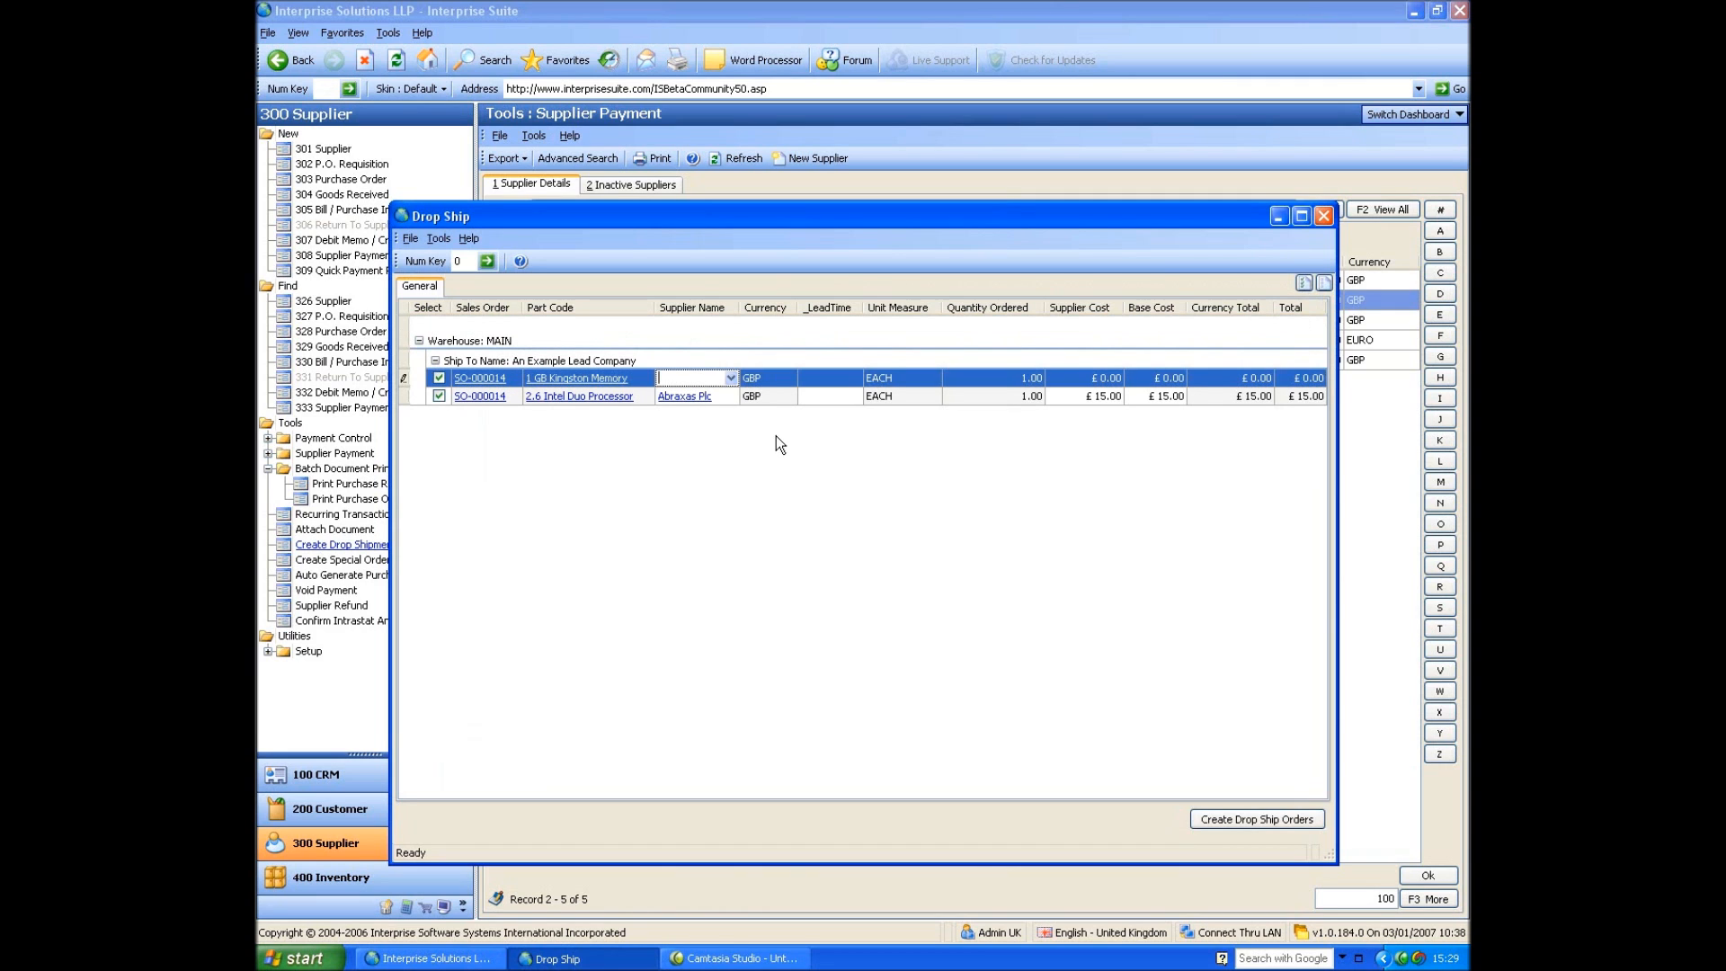
pyautogui.click(731, 378)
pyautogui.doubleClick(763, 515)
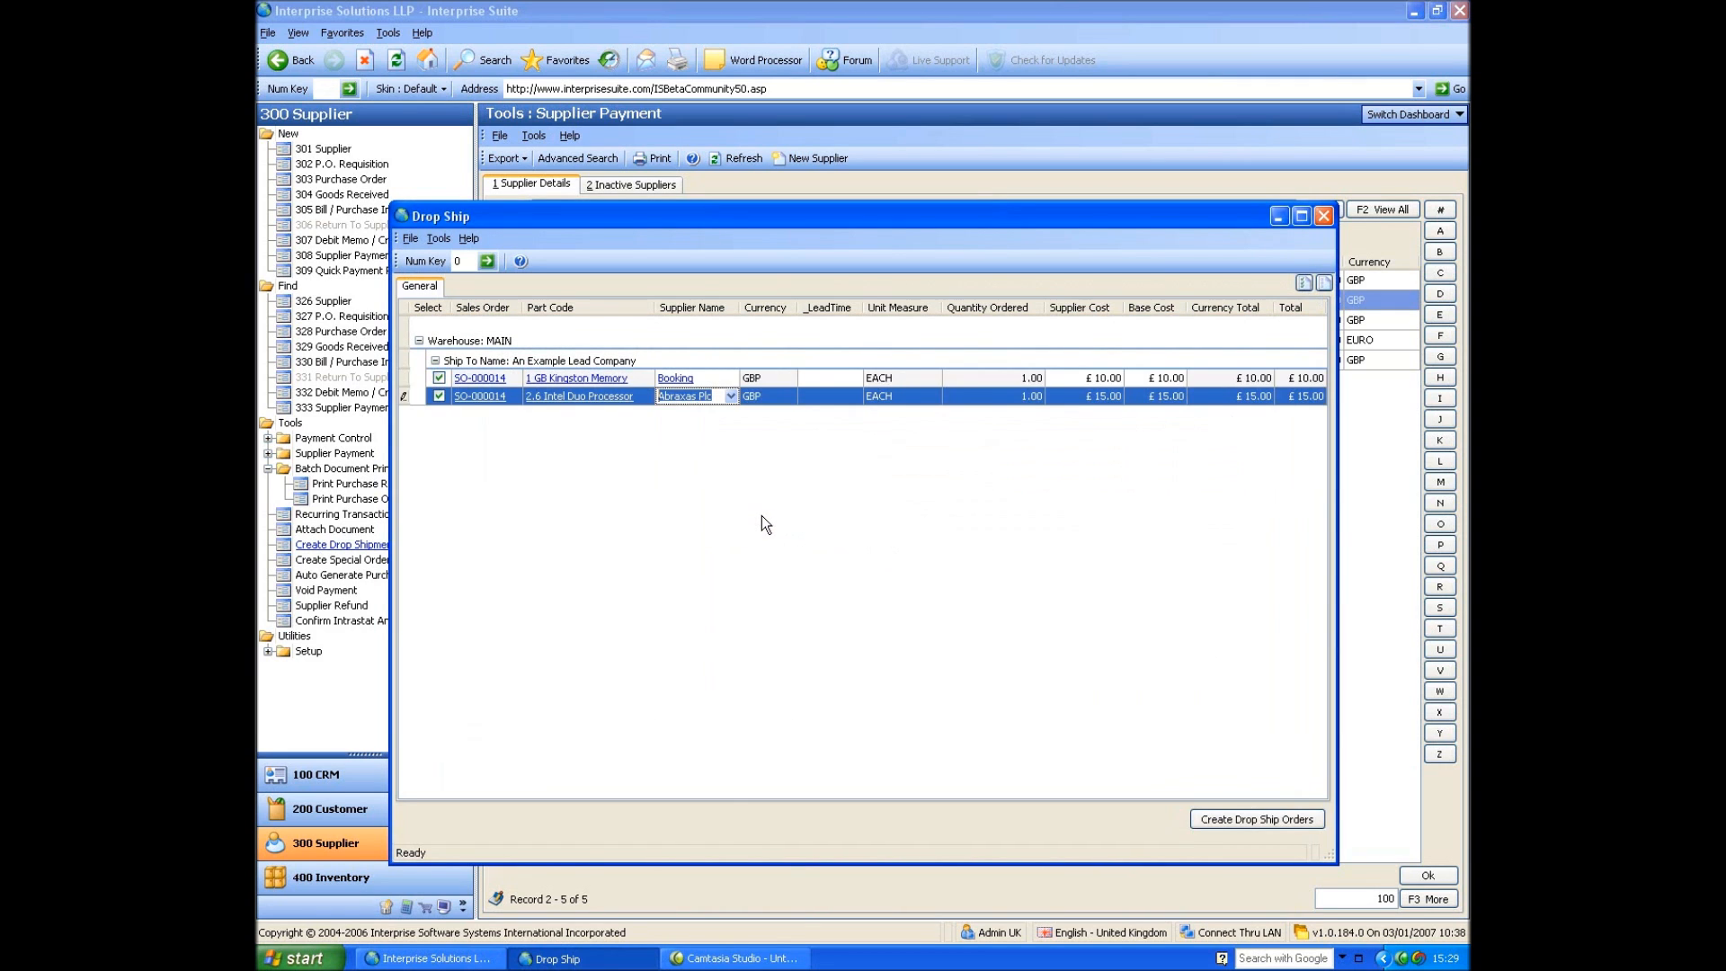
# - Create the drop ship orders for both lines, view the resulting purchase orders and close them
pyautogui.click(988, 377)
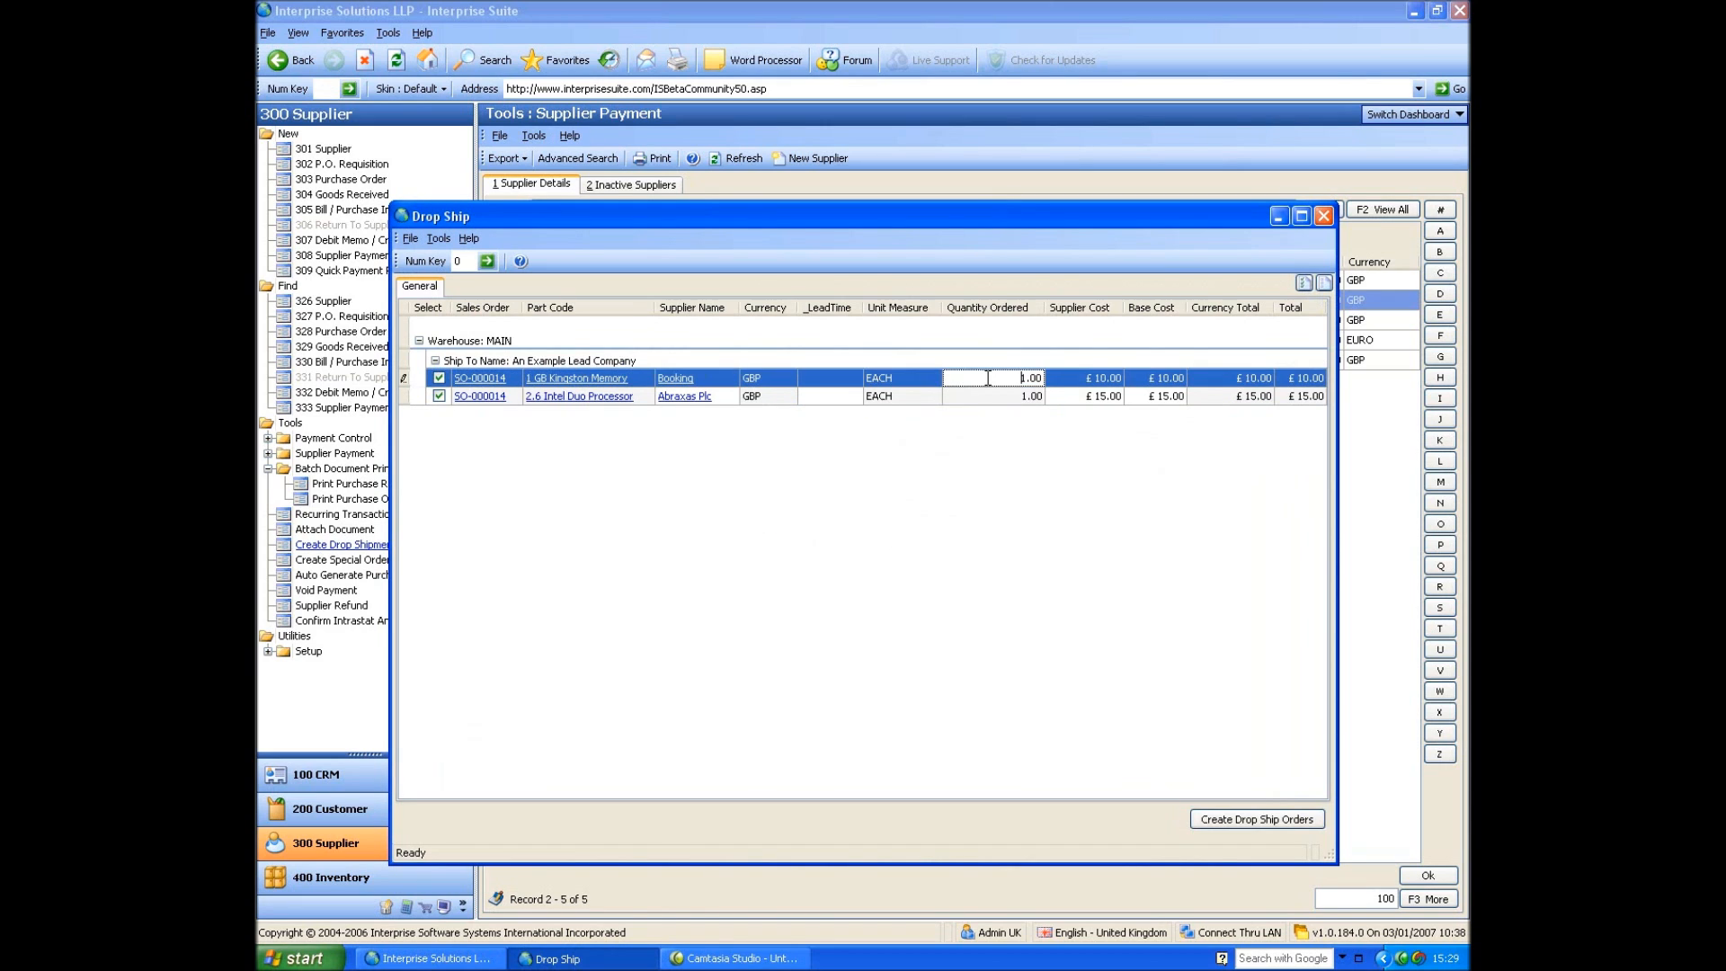
pyautogui.click(1077, 374)
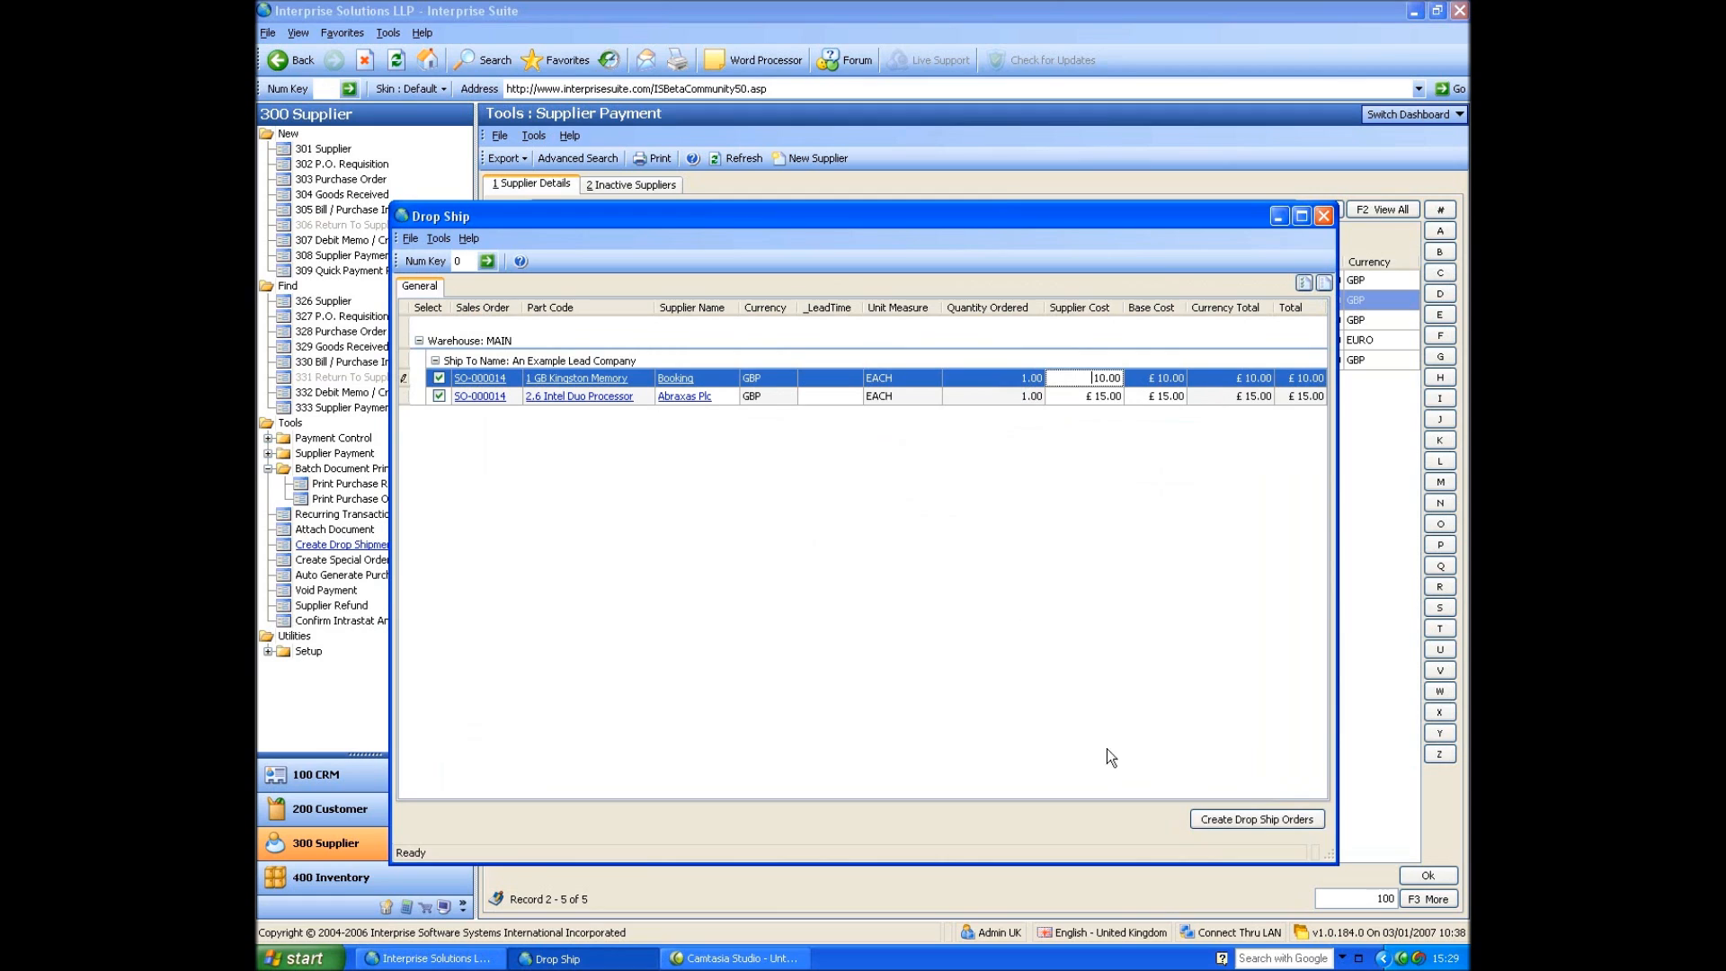
pyautogui.click(1250, 817)
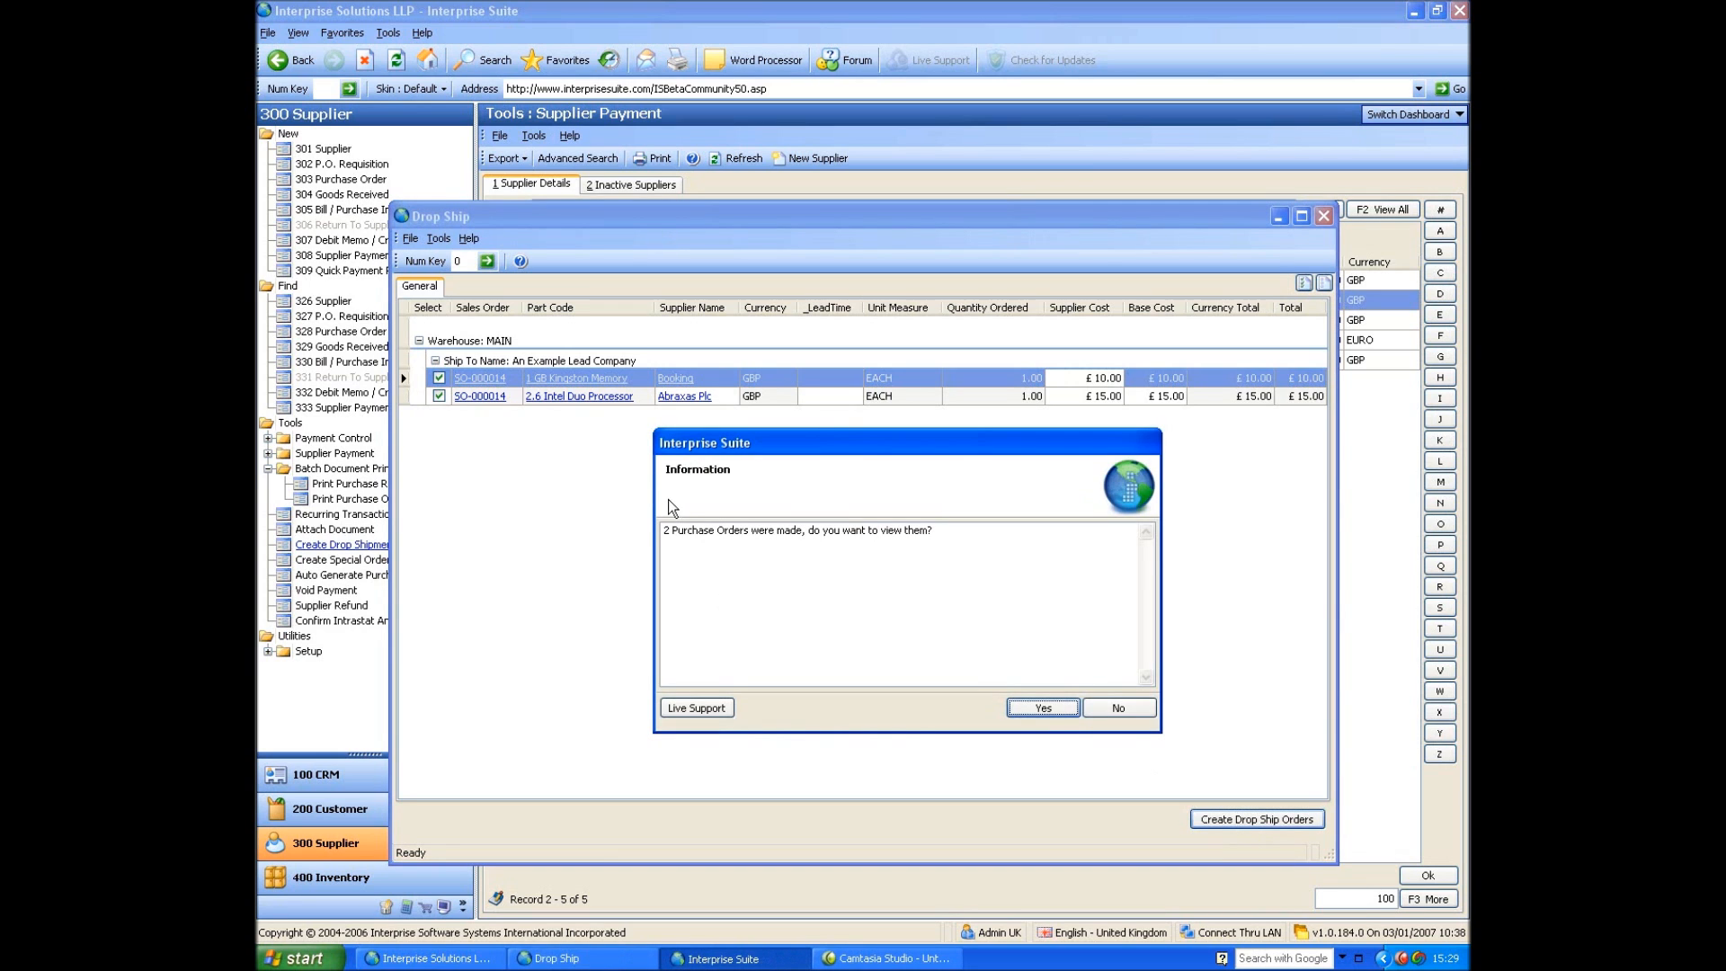
pyautogui.click(1057, 710)
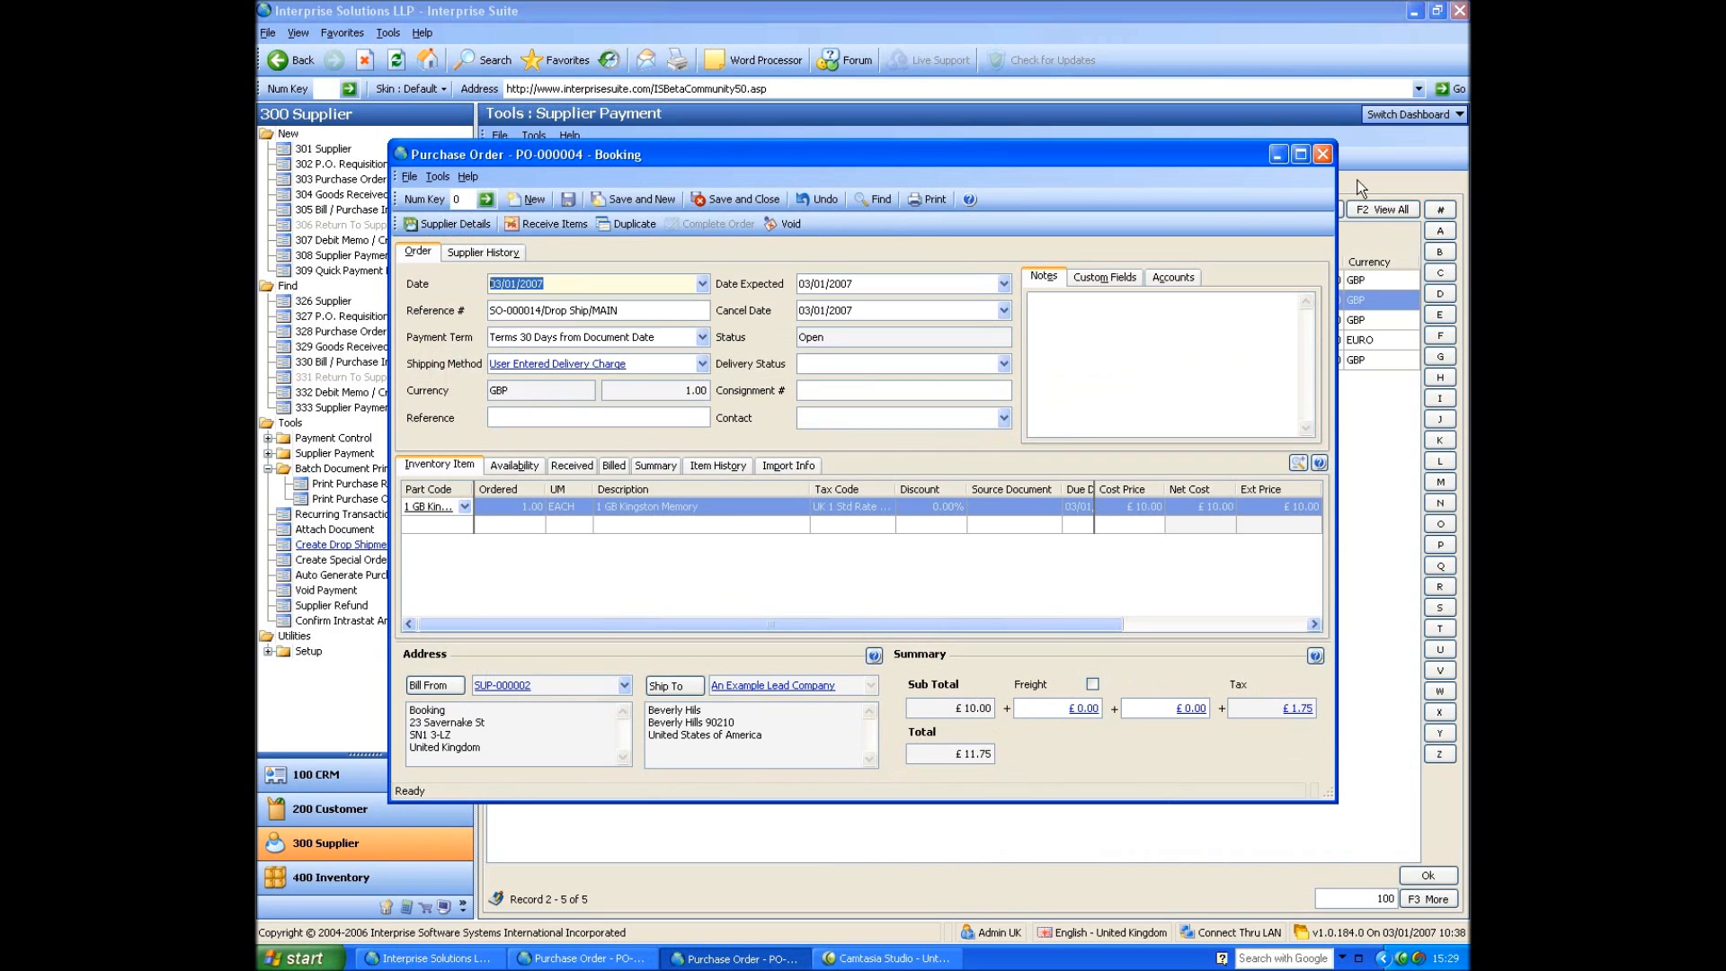
pyautogui.click(1322, 155)
pyautogui.click(1322, 155)
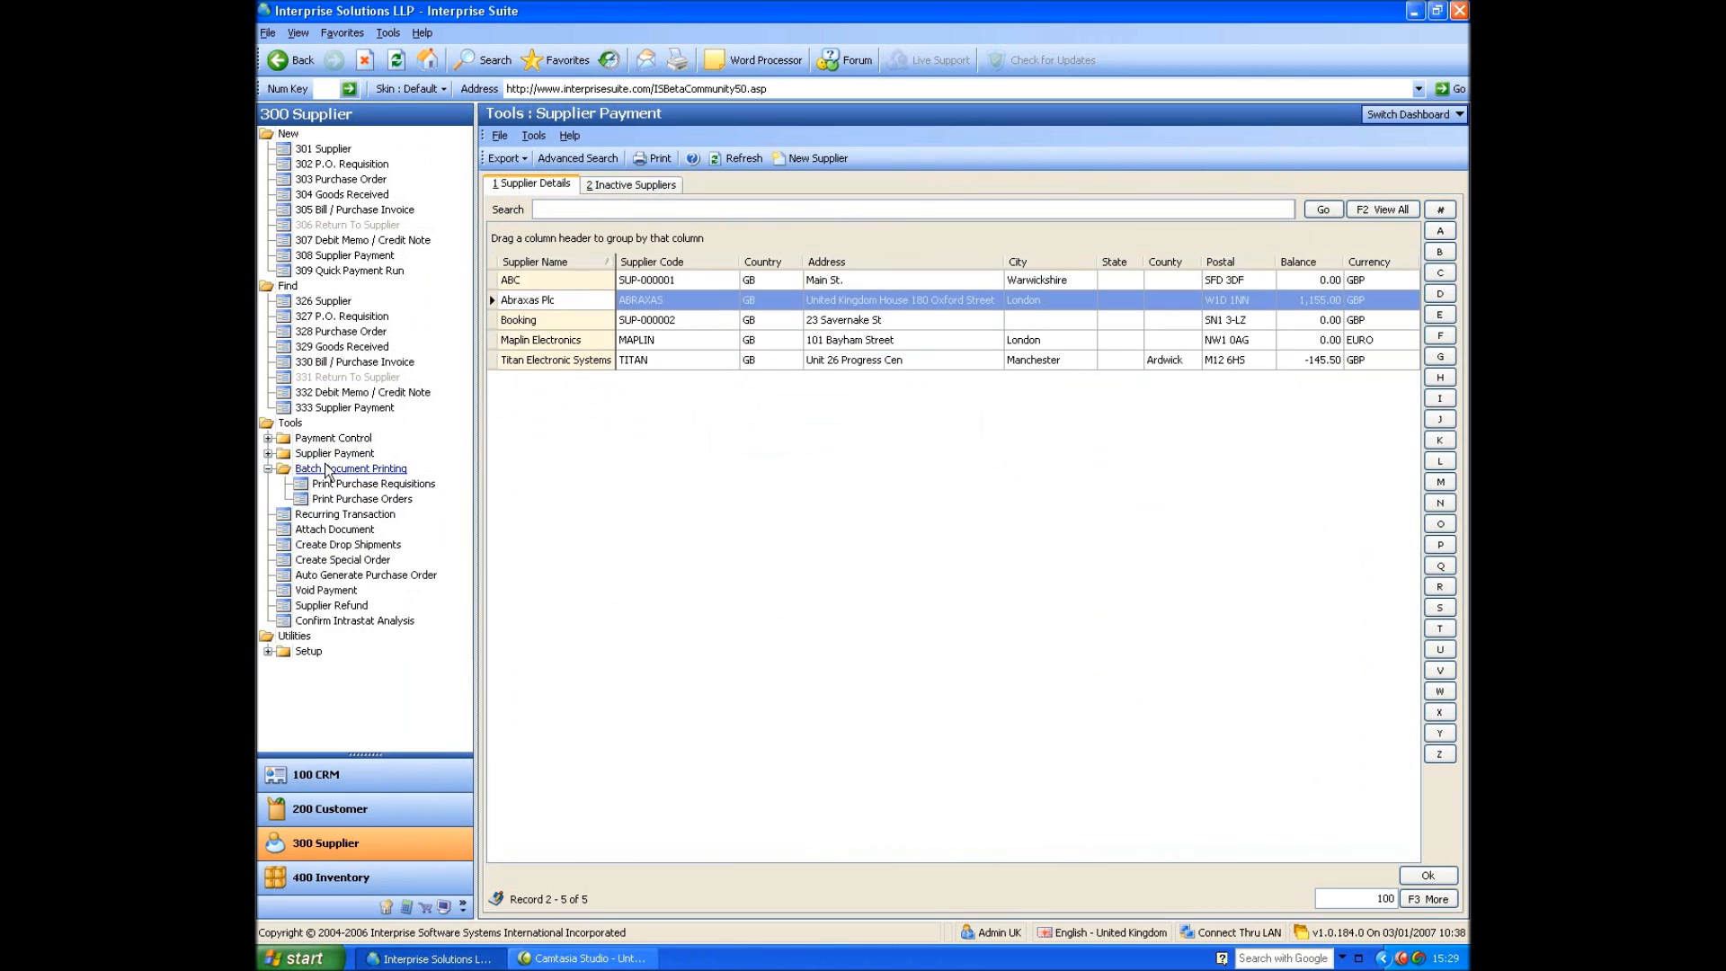
# - View the unprinted purchase orders for batch printing, select the Booking order, and collapse the Batch Document Printing folder
pyautogui.click(329, 498)
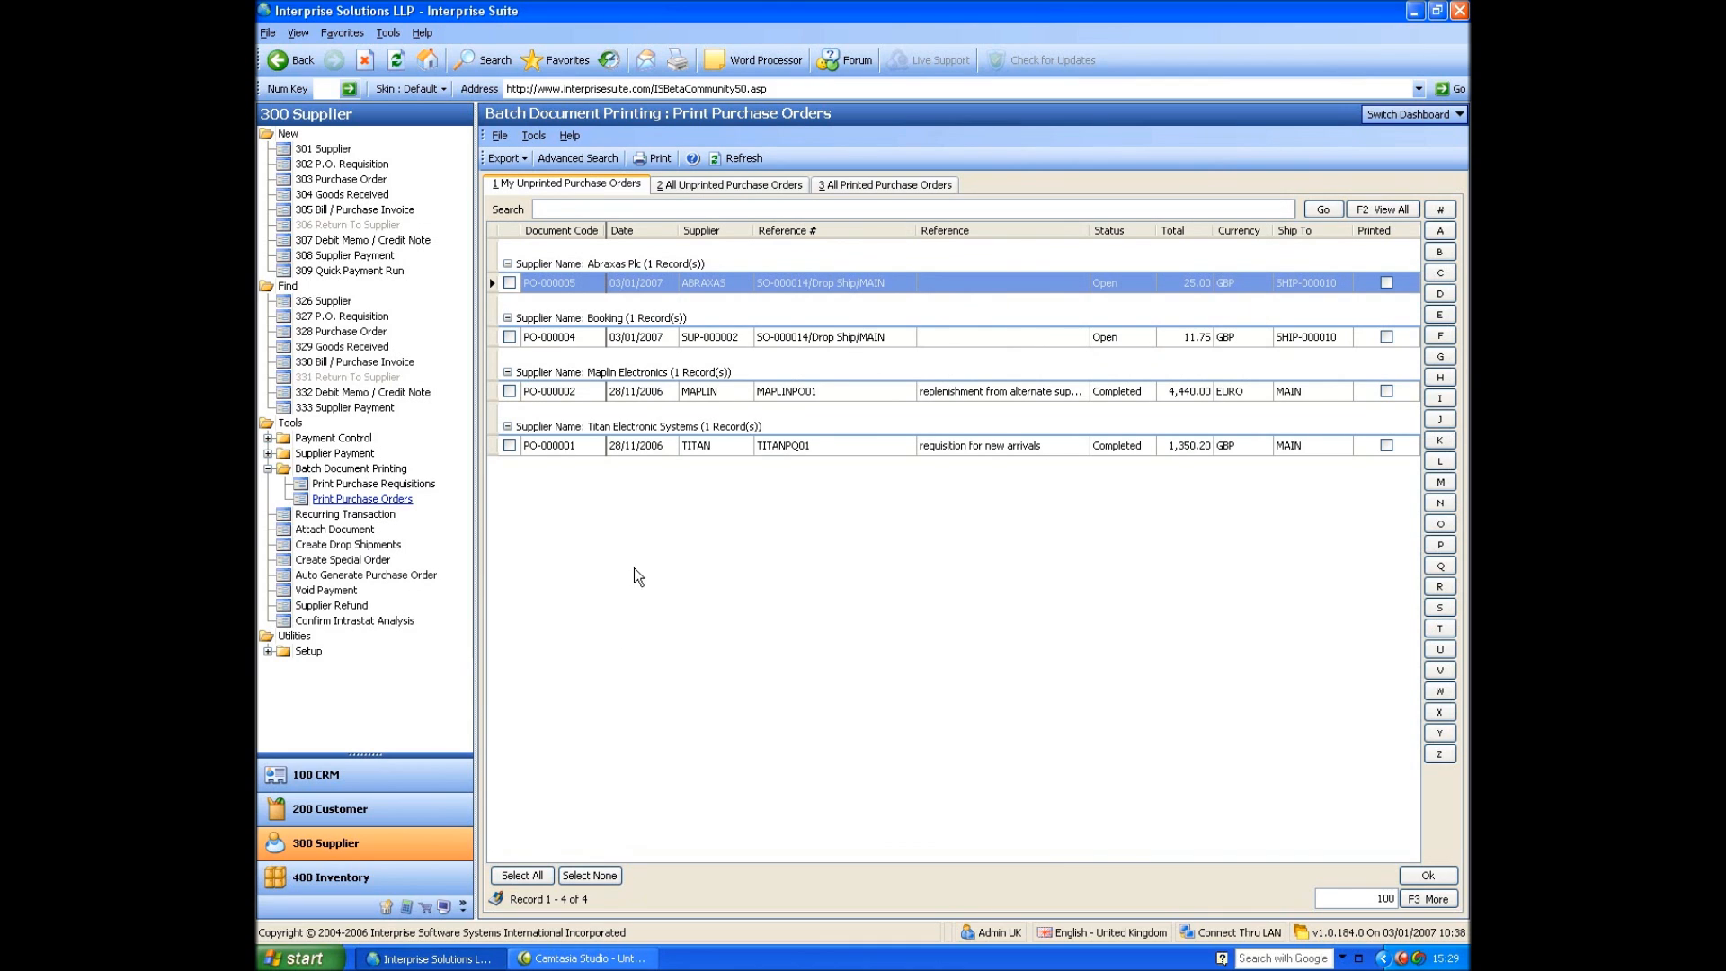
pyautogui.click(765, 339)
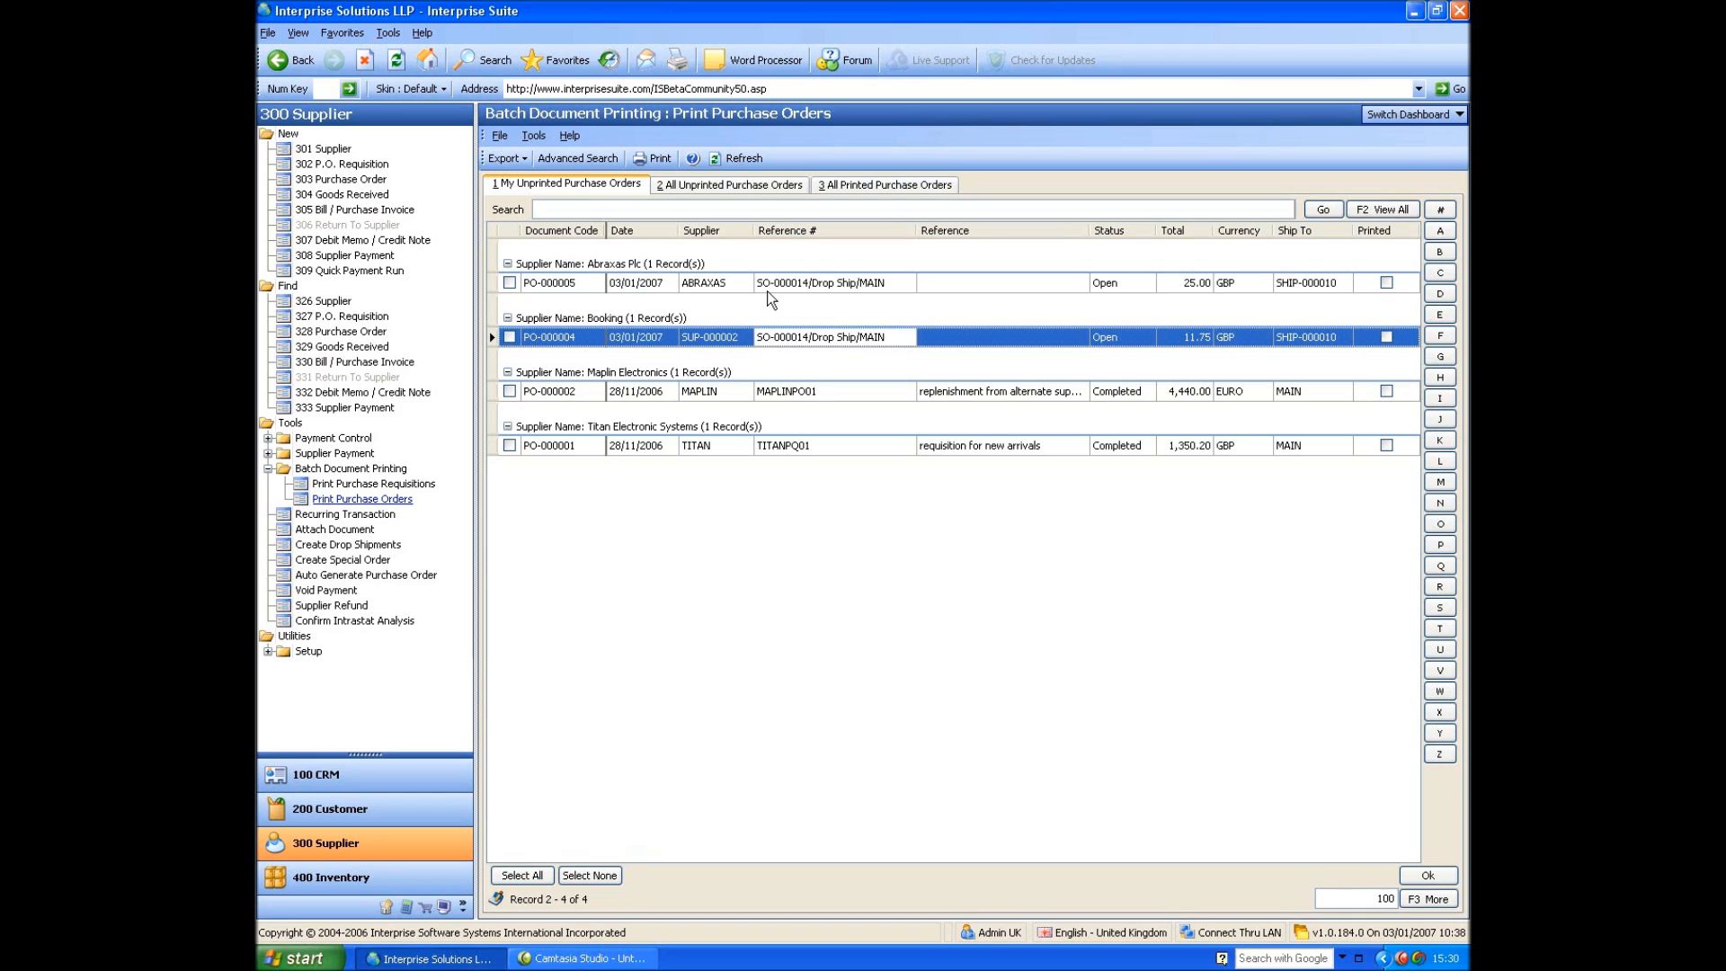
pyautogui.click(268, 468)
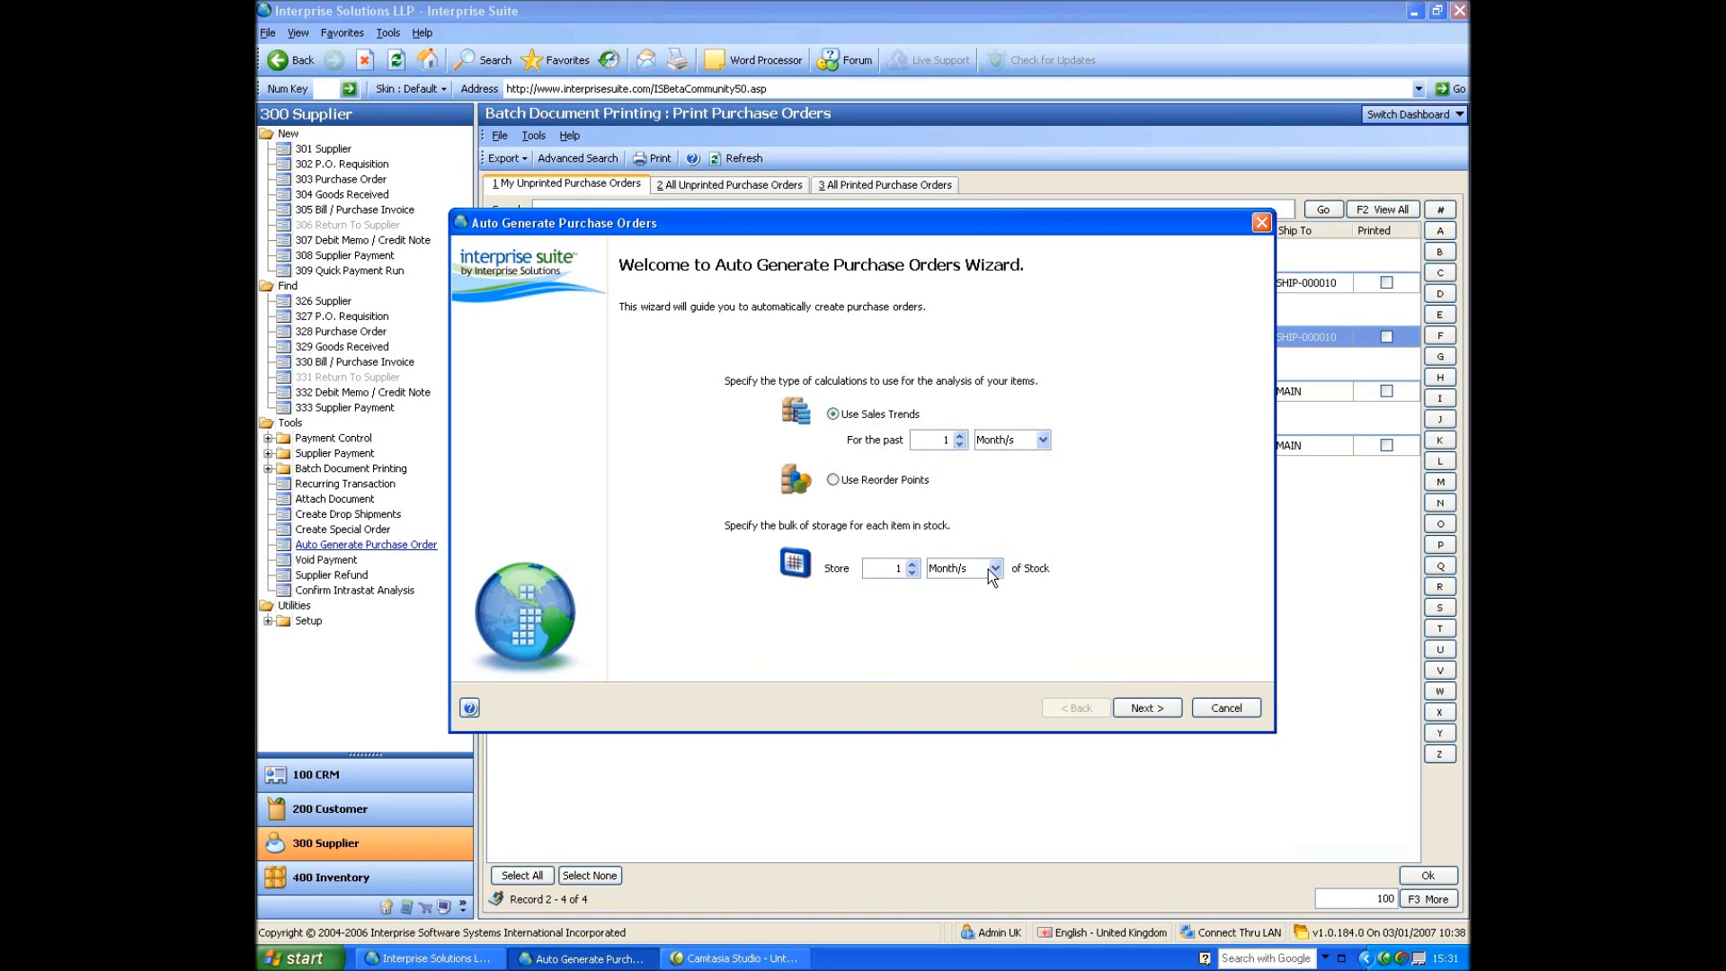
# - Generate suggested purchase orders from the past month's sales trends for one month of stock, keeping all warehouses and suppliers
pyautogui.click(1148, 708)
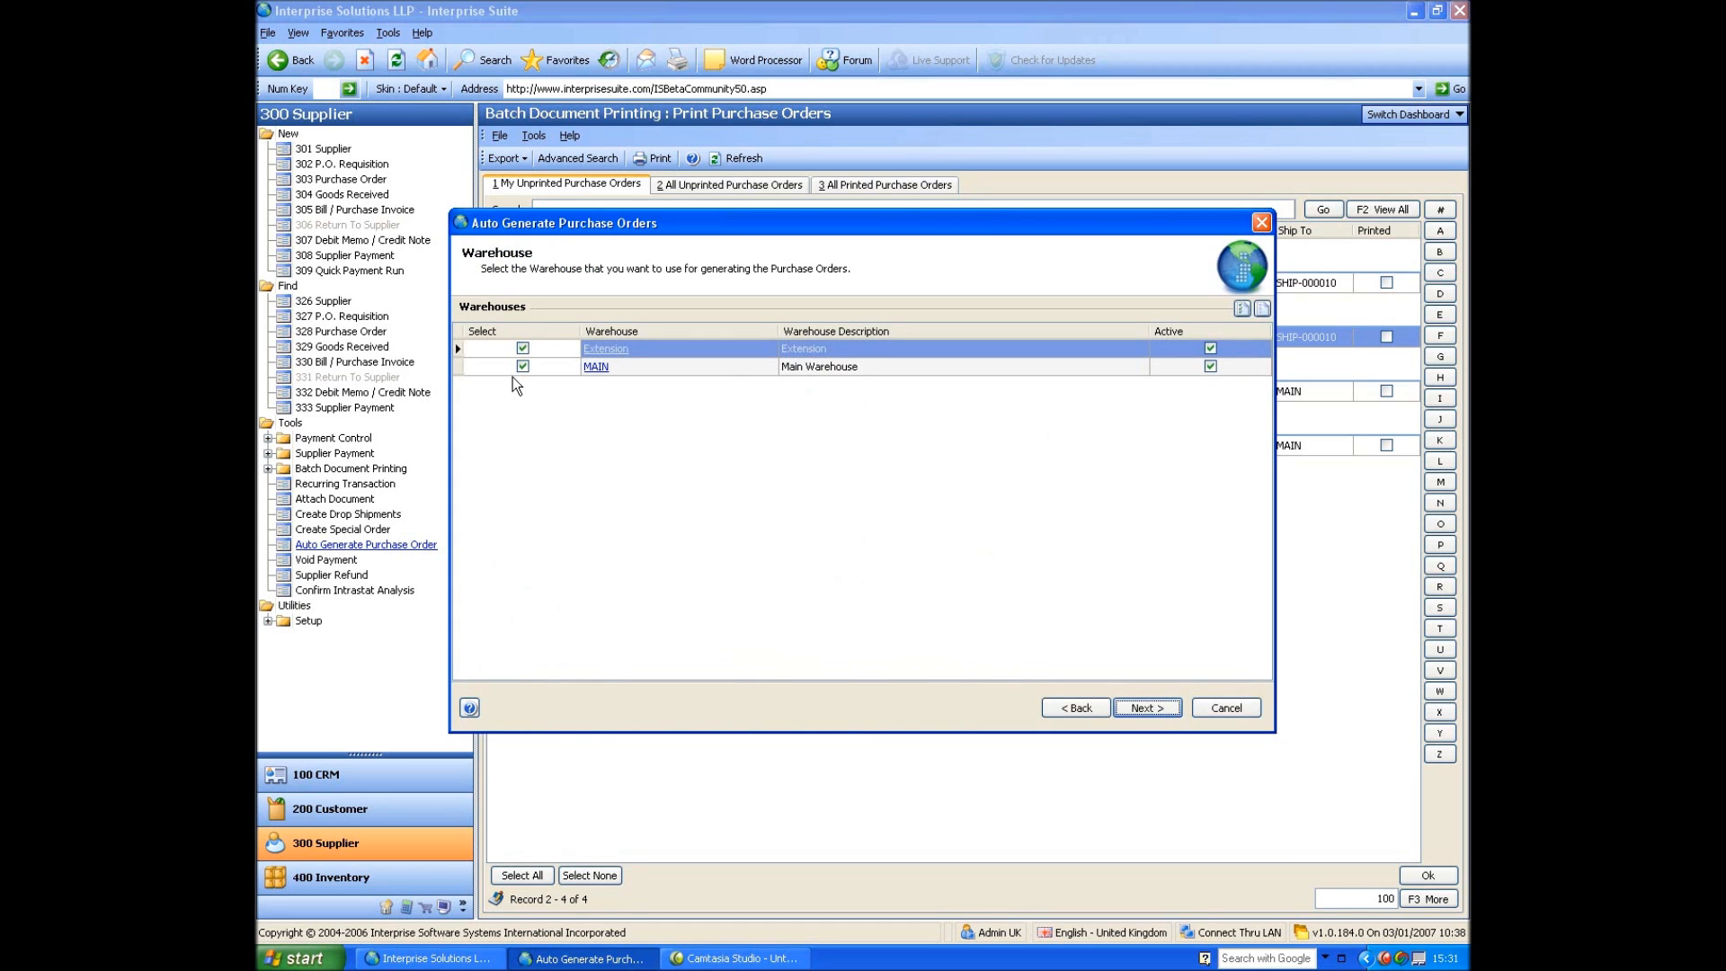
pyautogui.click(1156, 709)
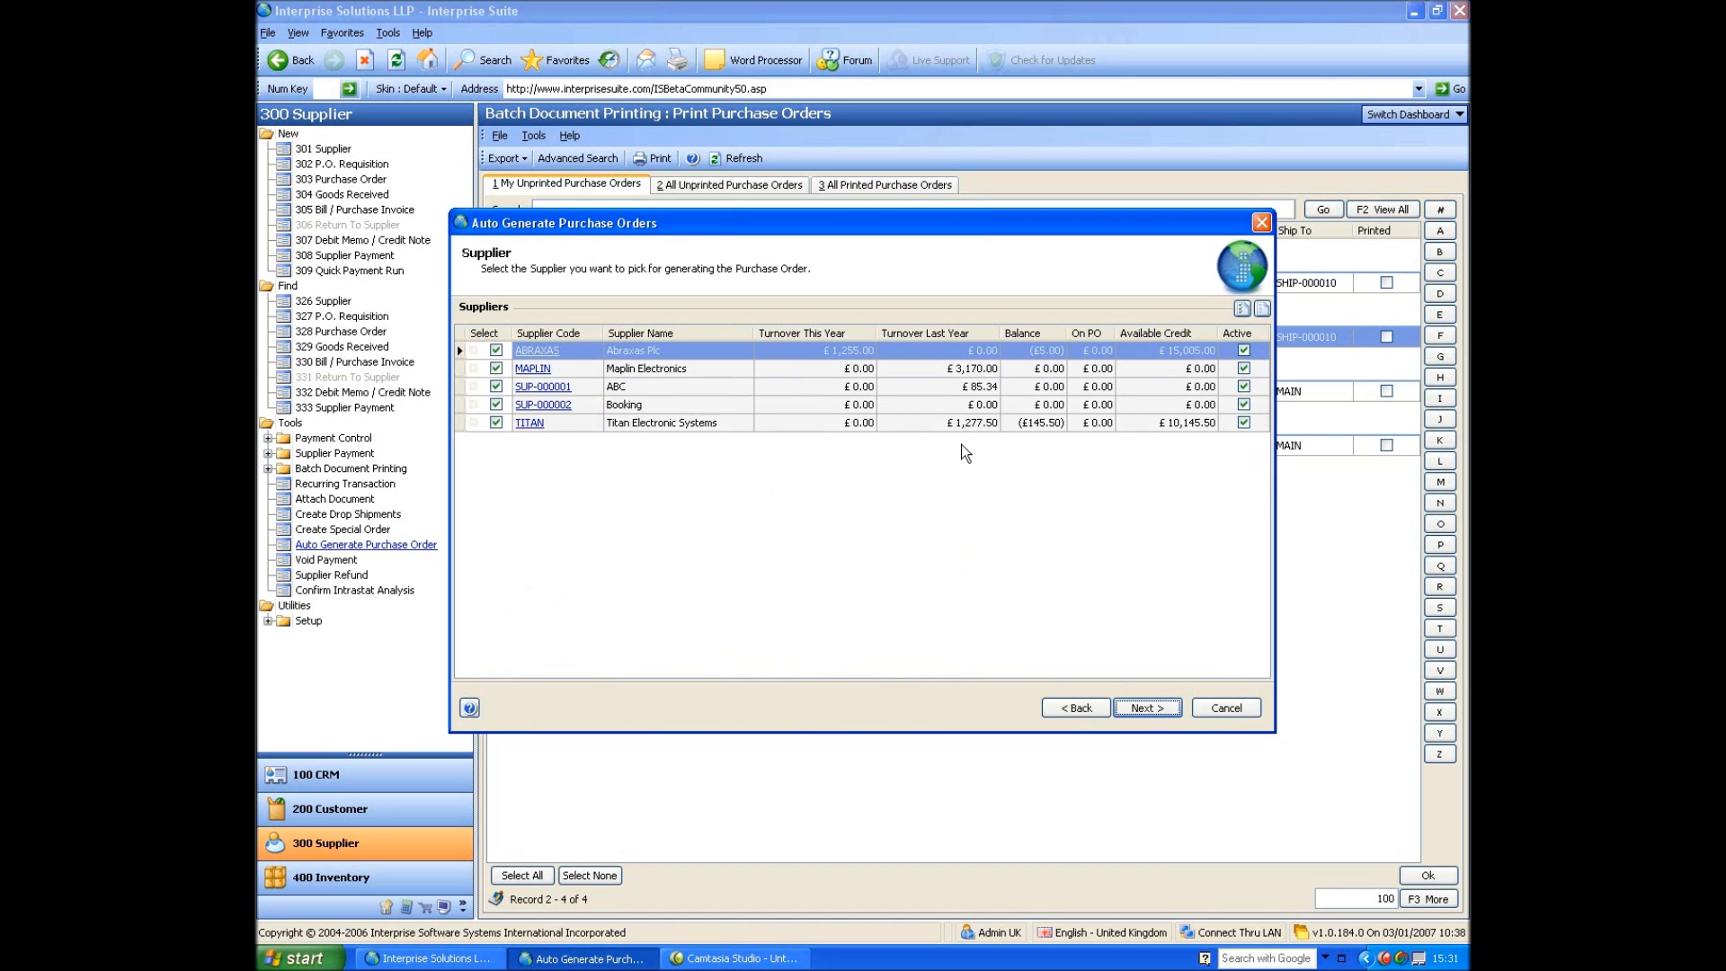
pyautogui.click(1148, 709)
pyautogui.click(1150, 708)
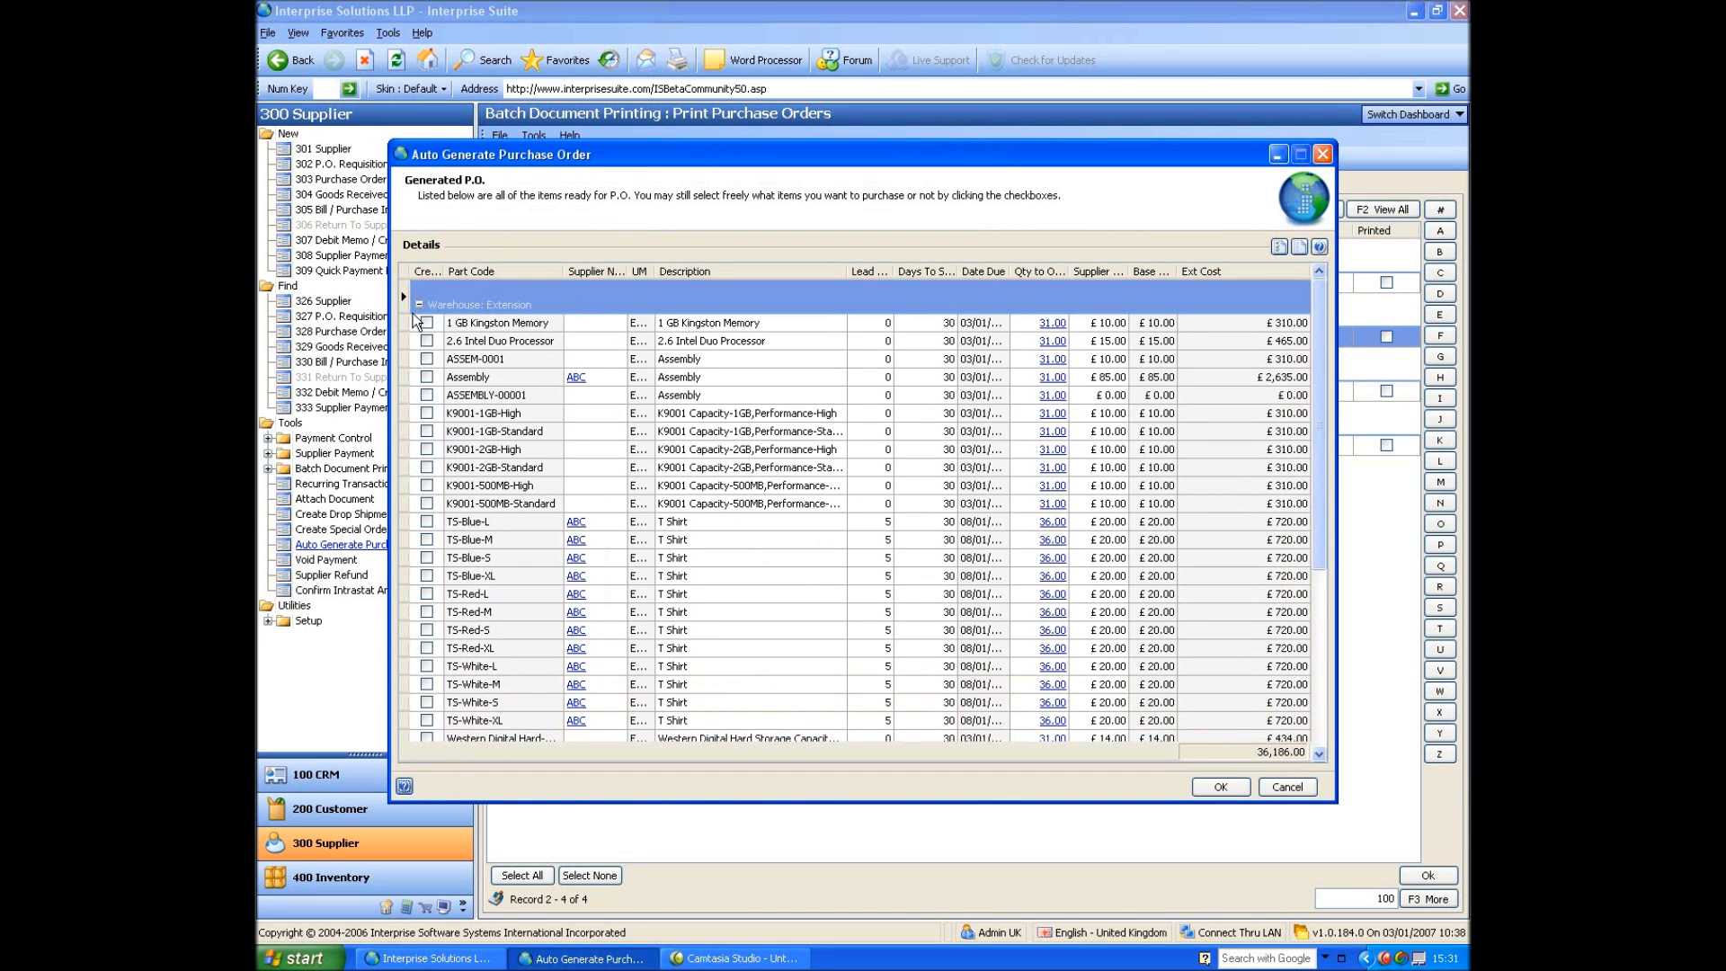
# - Collapse the Extension warehouse group and mark TS-Blue-L for purchase in the MAIN warehouse
pyautogui.click(418, 305)
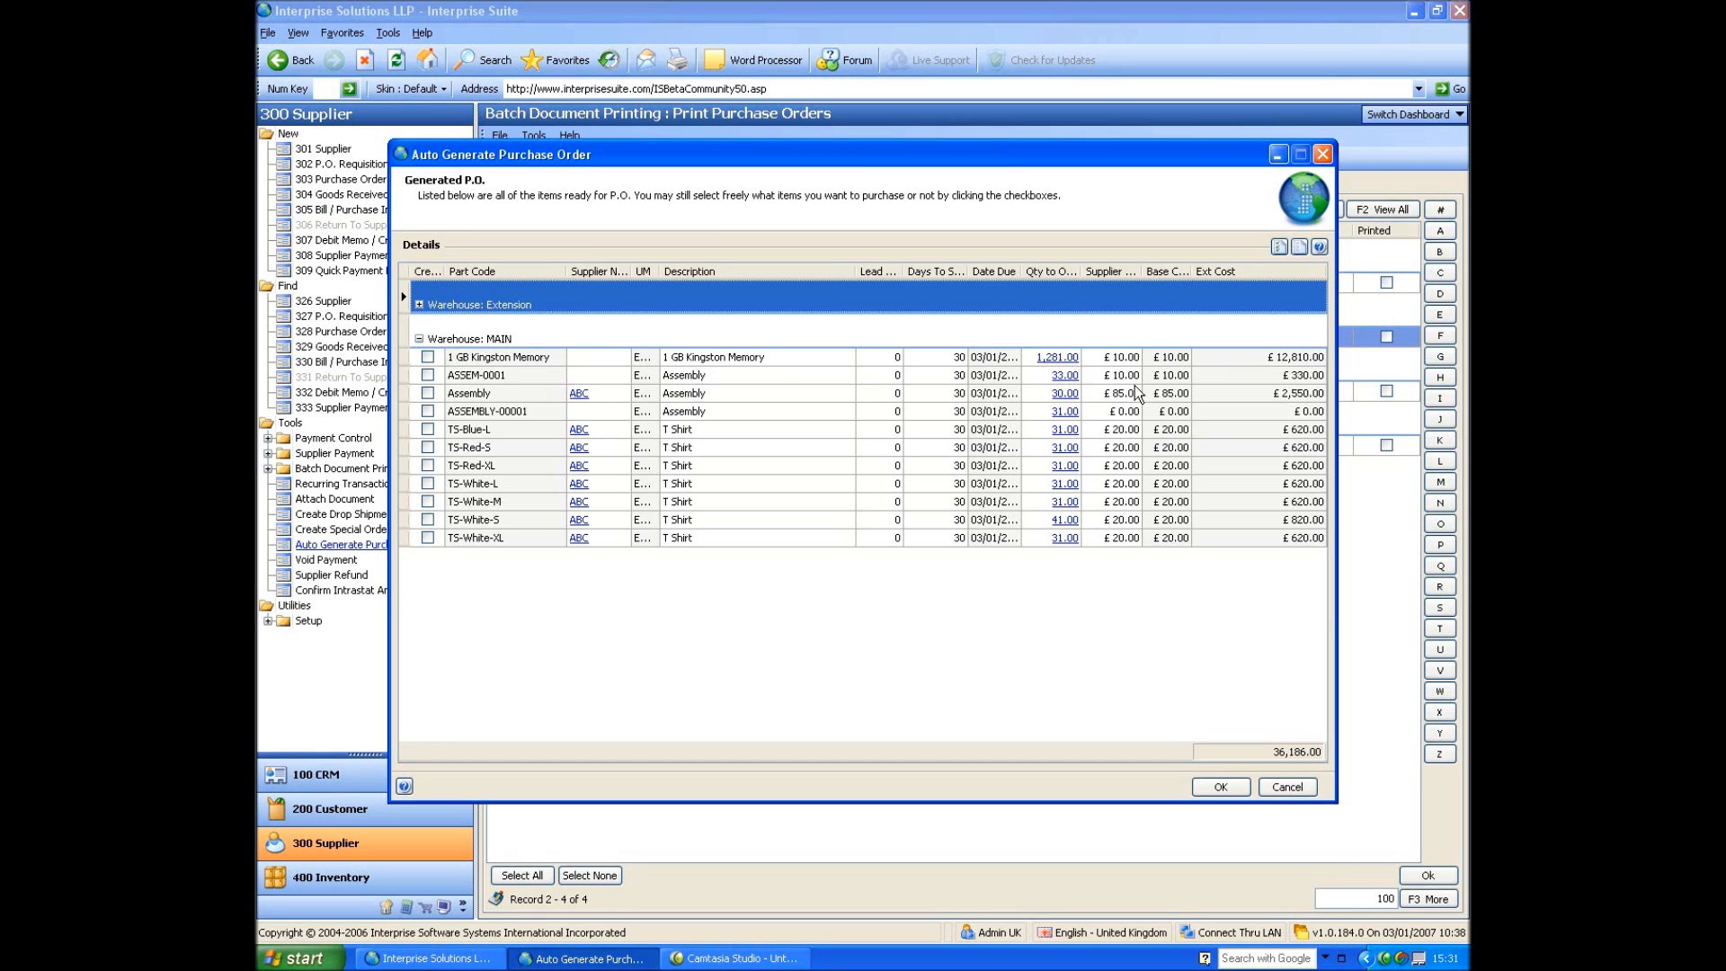
pyautogui.click(1107, 431)
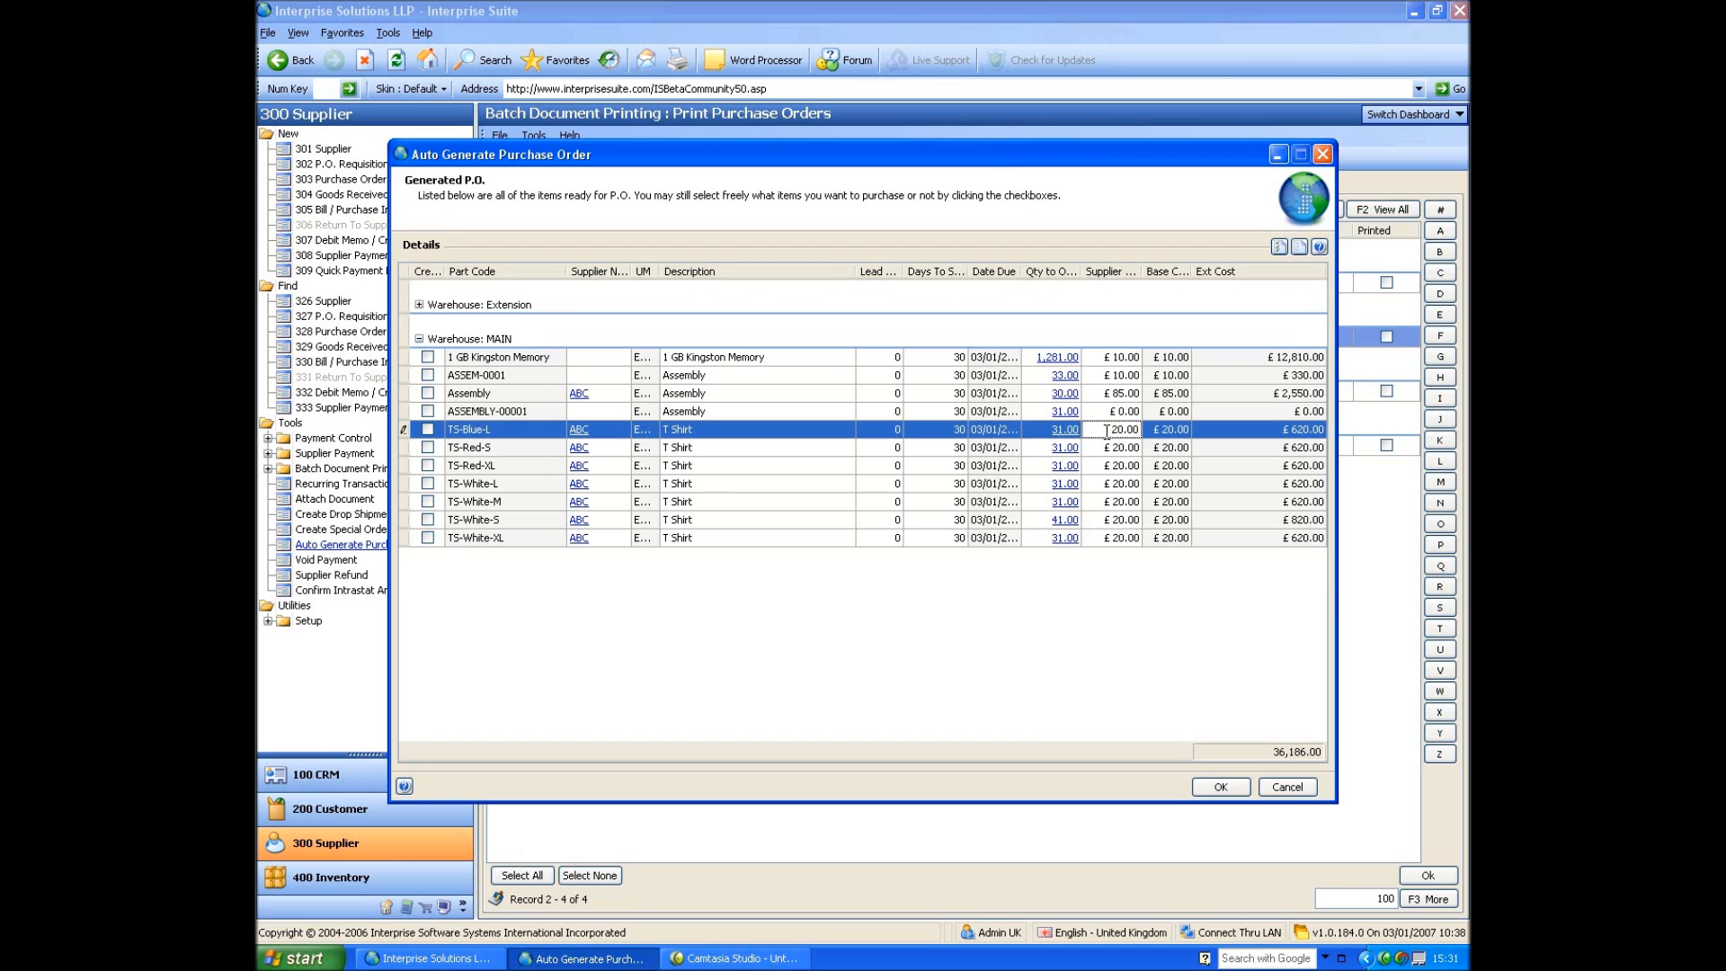
pyautogui.click(428, 430)
pyautogui.click(429, 466)
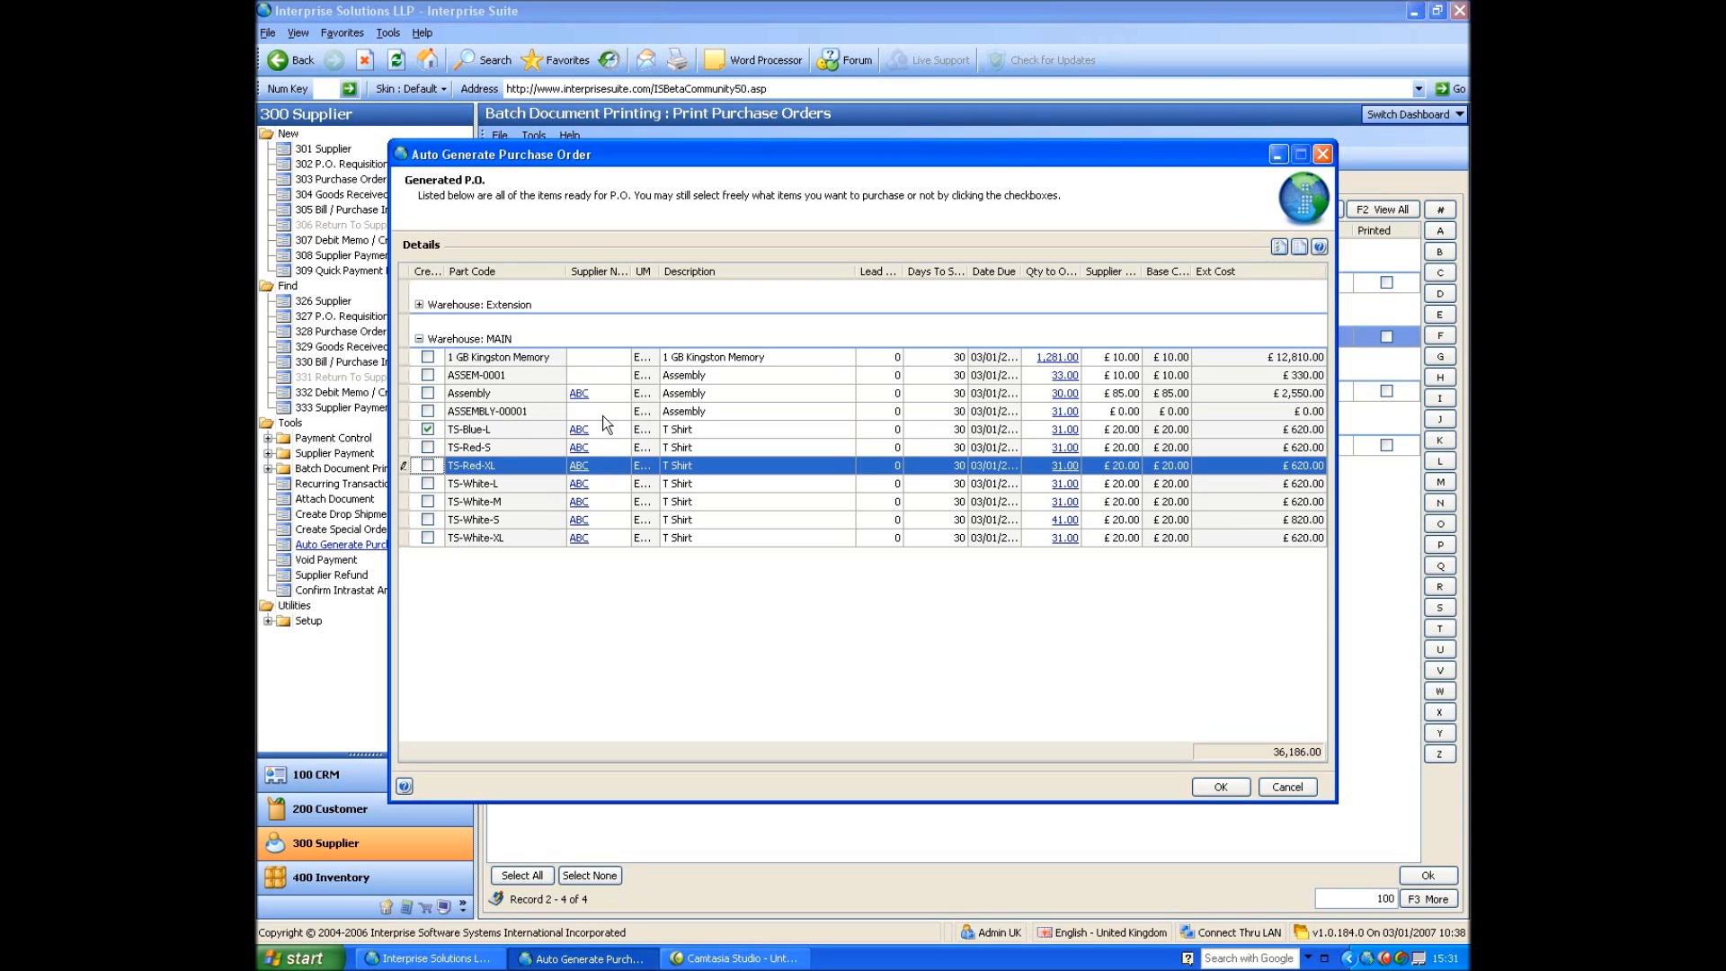
# - Examine the reorder calculations for 1 GB Kingston Memory in the MAIN warehouse, and cancel the auto-generated purchase orders
pyautogui.click(1053, 359)
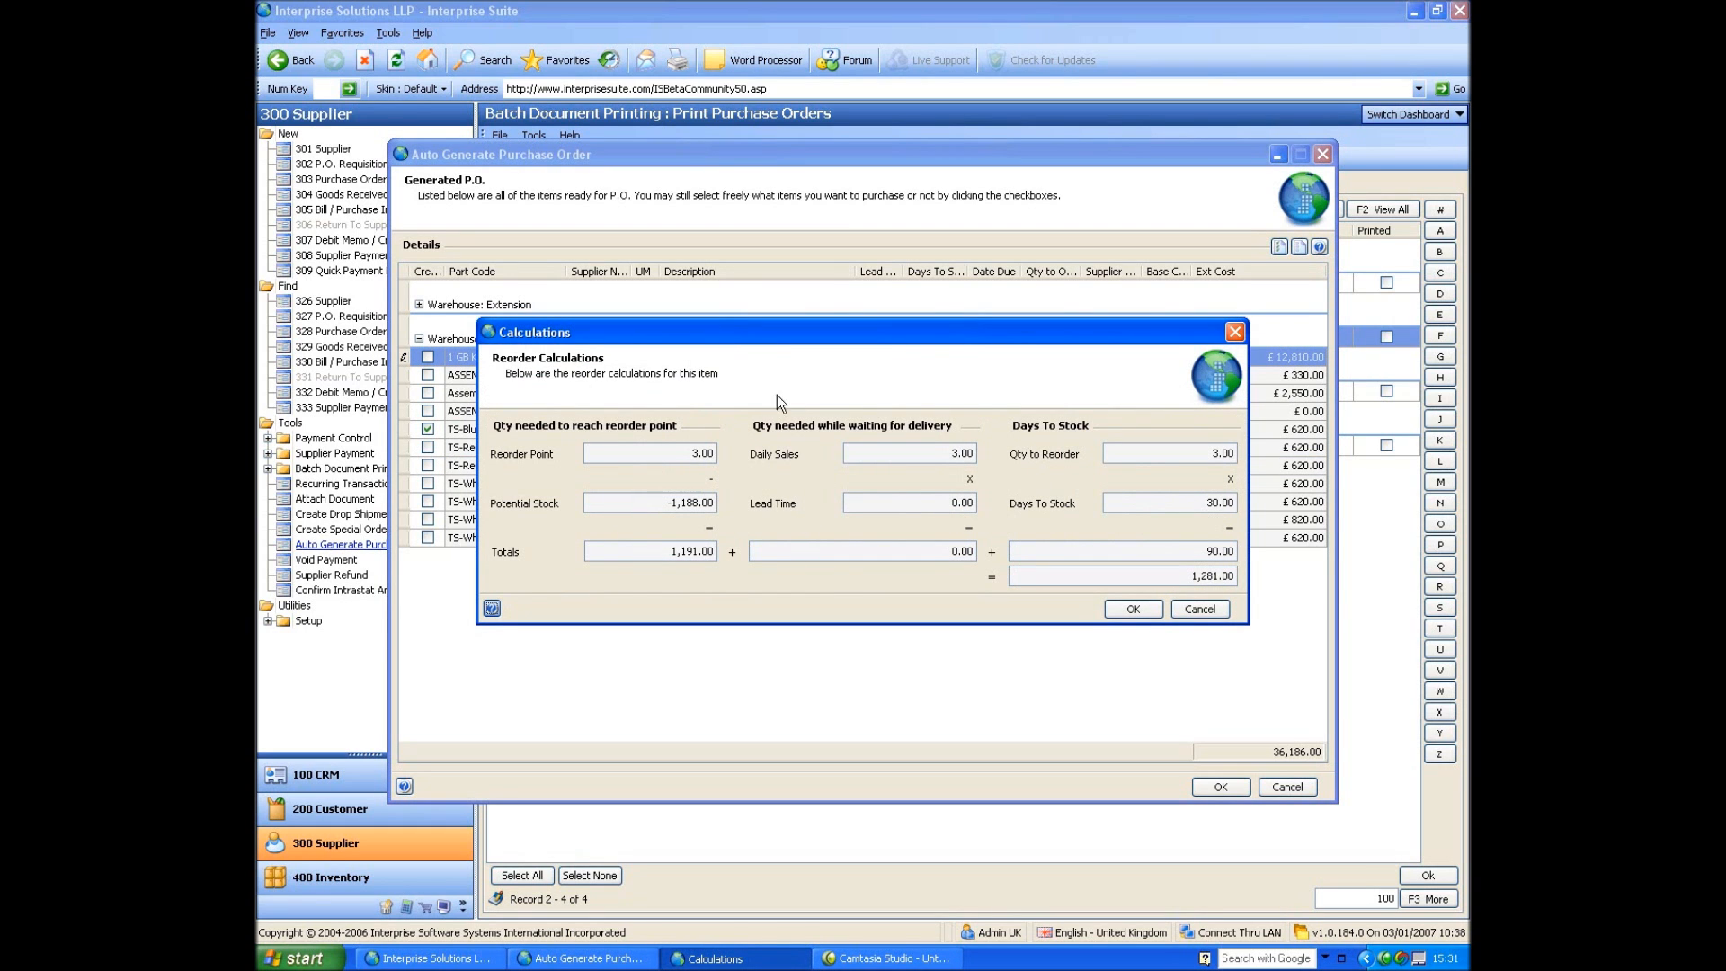
pyautogui.moveTo(779, 342); pyautogui.dragTo(773, 453)
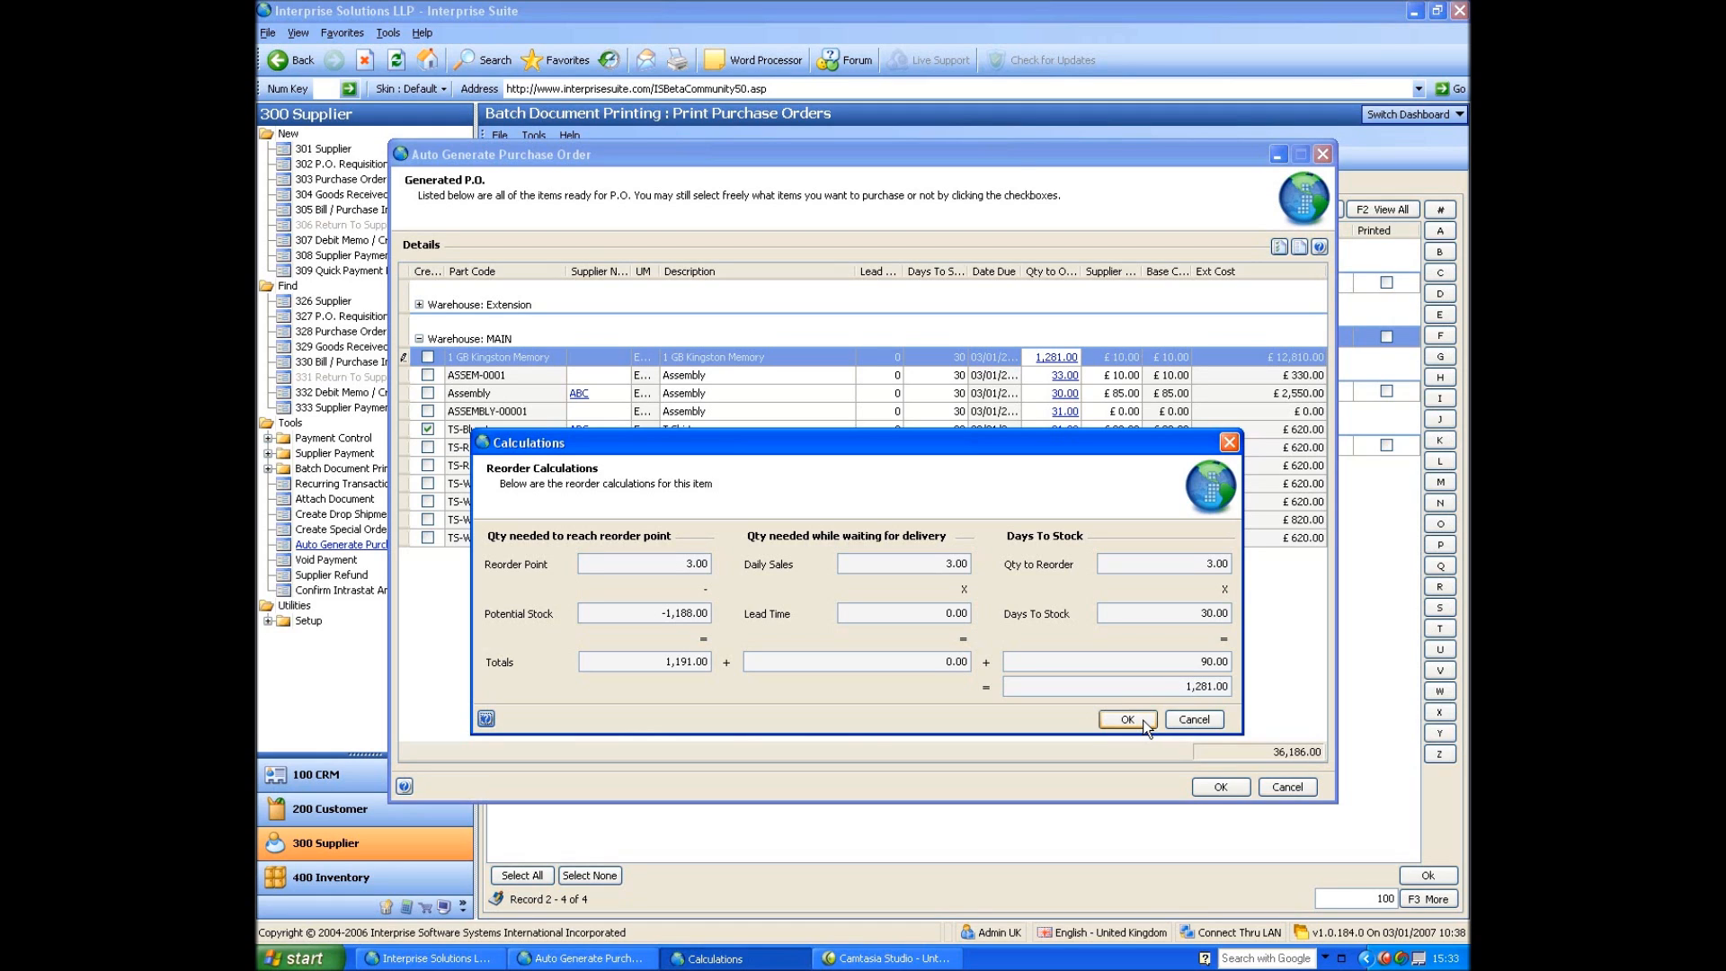
pyautogui.click(1128, 719)
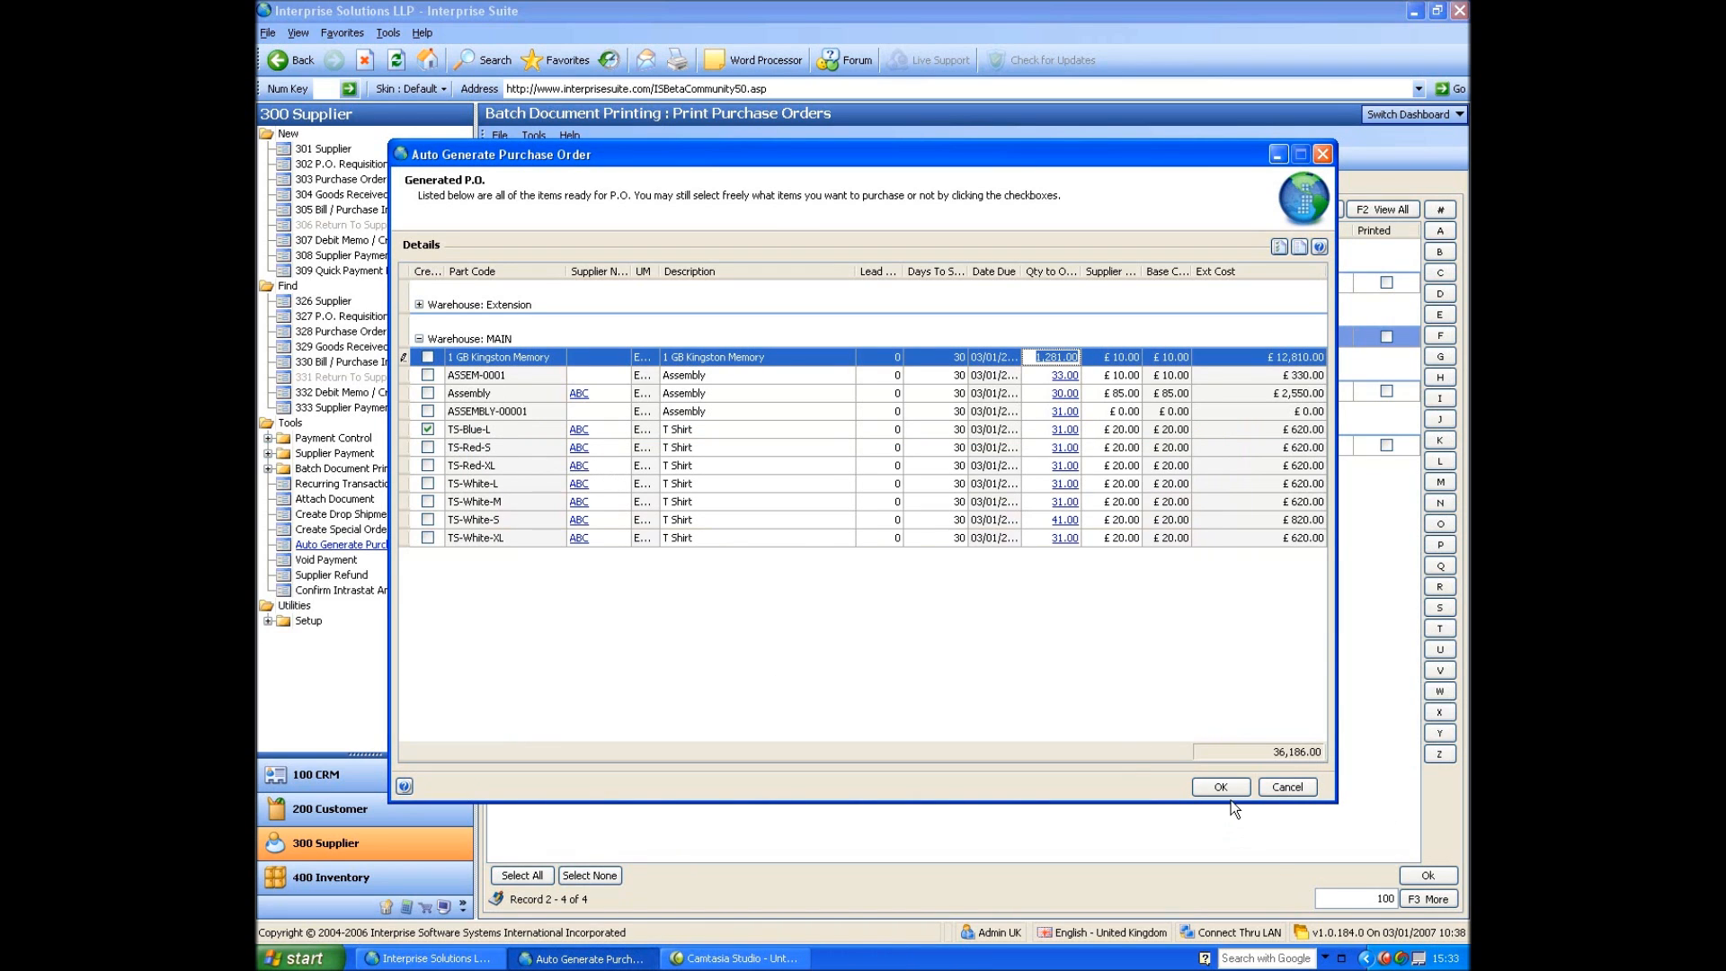
pyautogui.click(1287, 788)
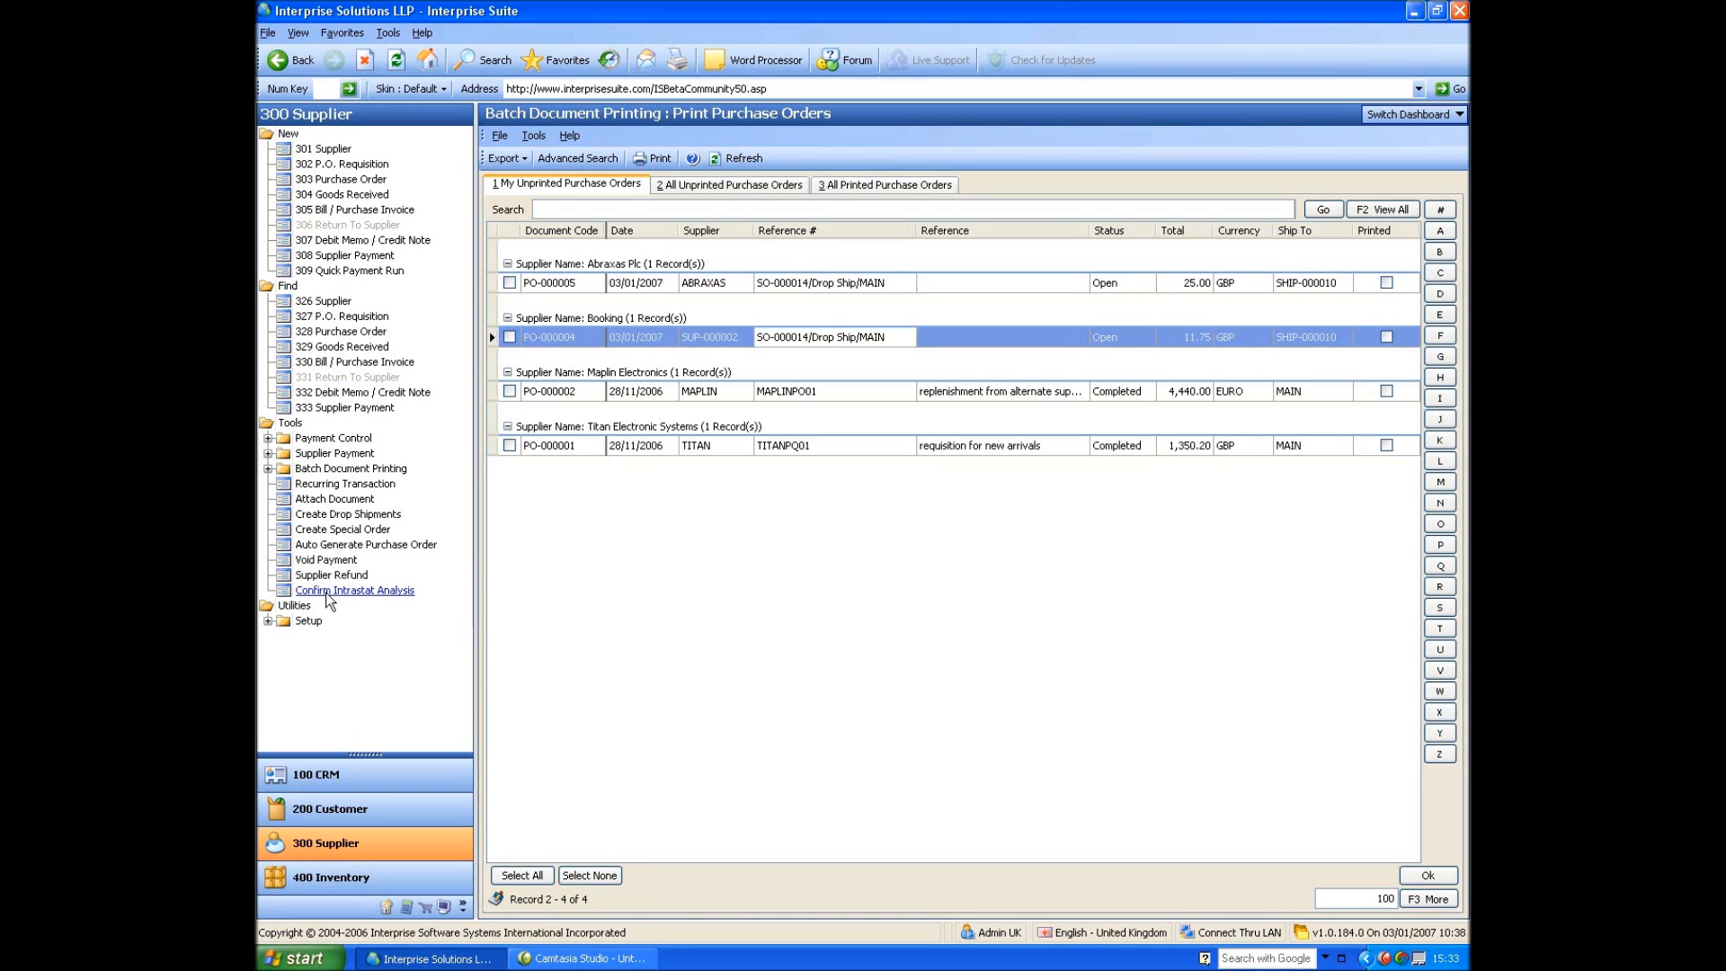
# - Open the Confirm Intrastat Analysis and list goods received using a Date Range filter starting from 01/11/2006
pyautogui.click(336, 591)
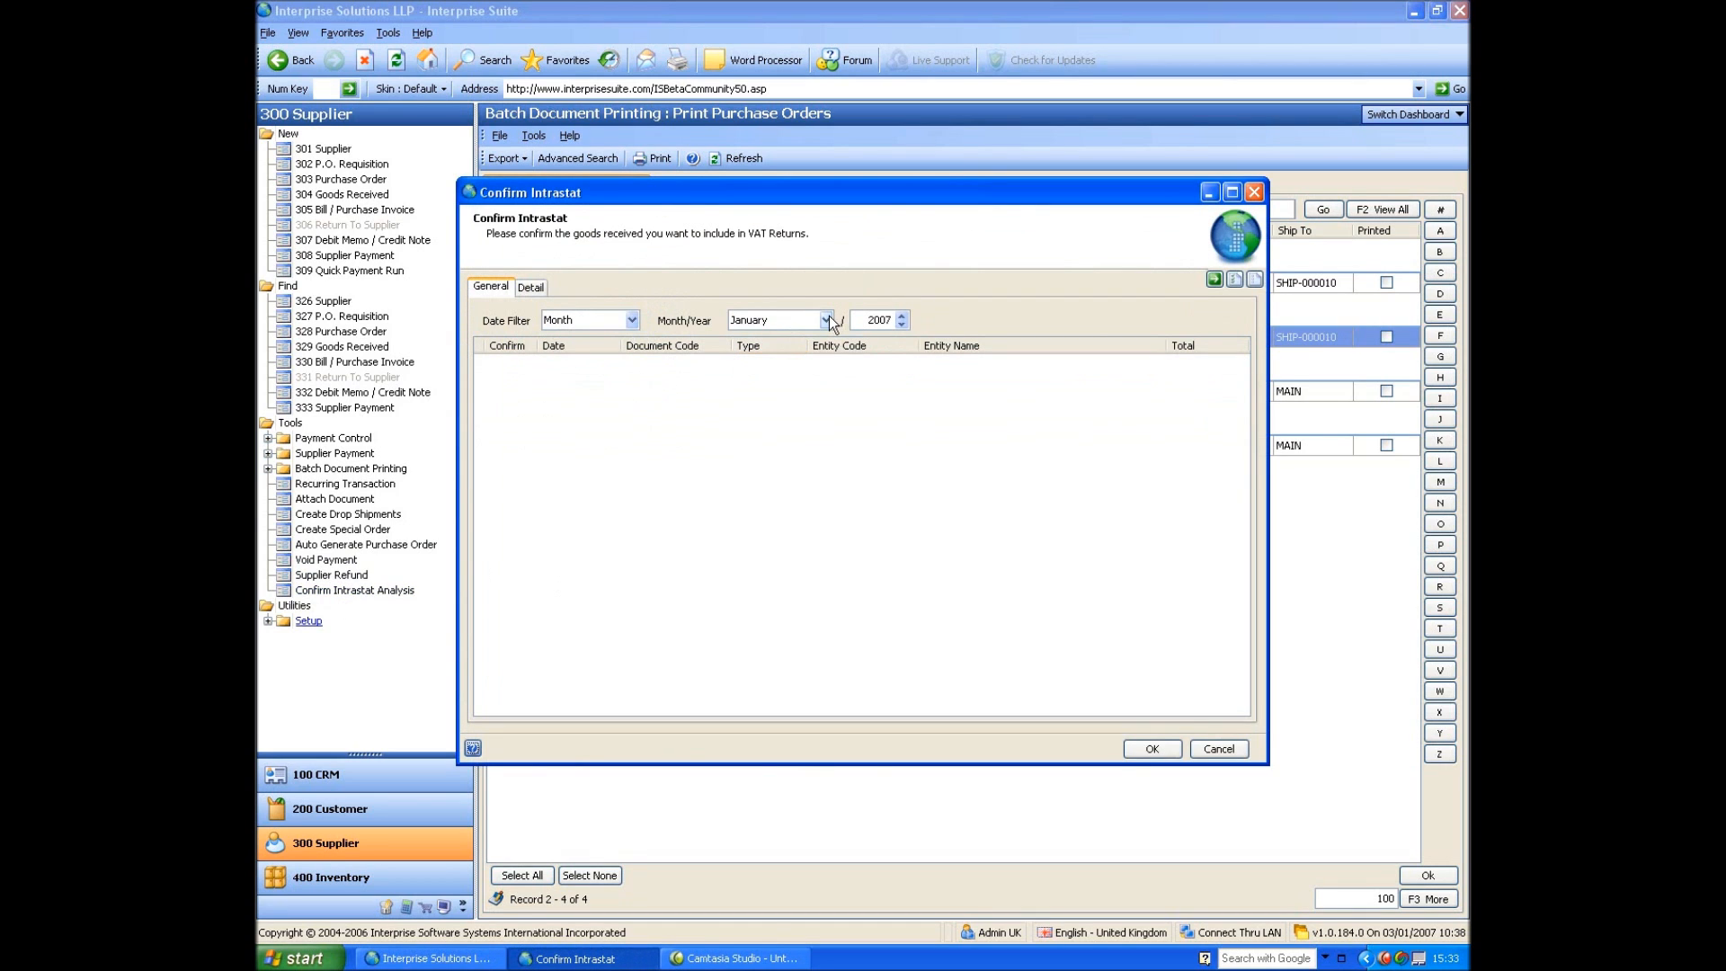
pyautogui.click(631, 320)
pyautogui.click(589, 356)
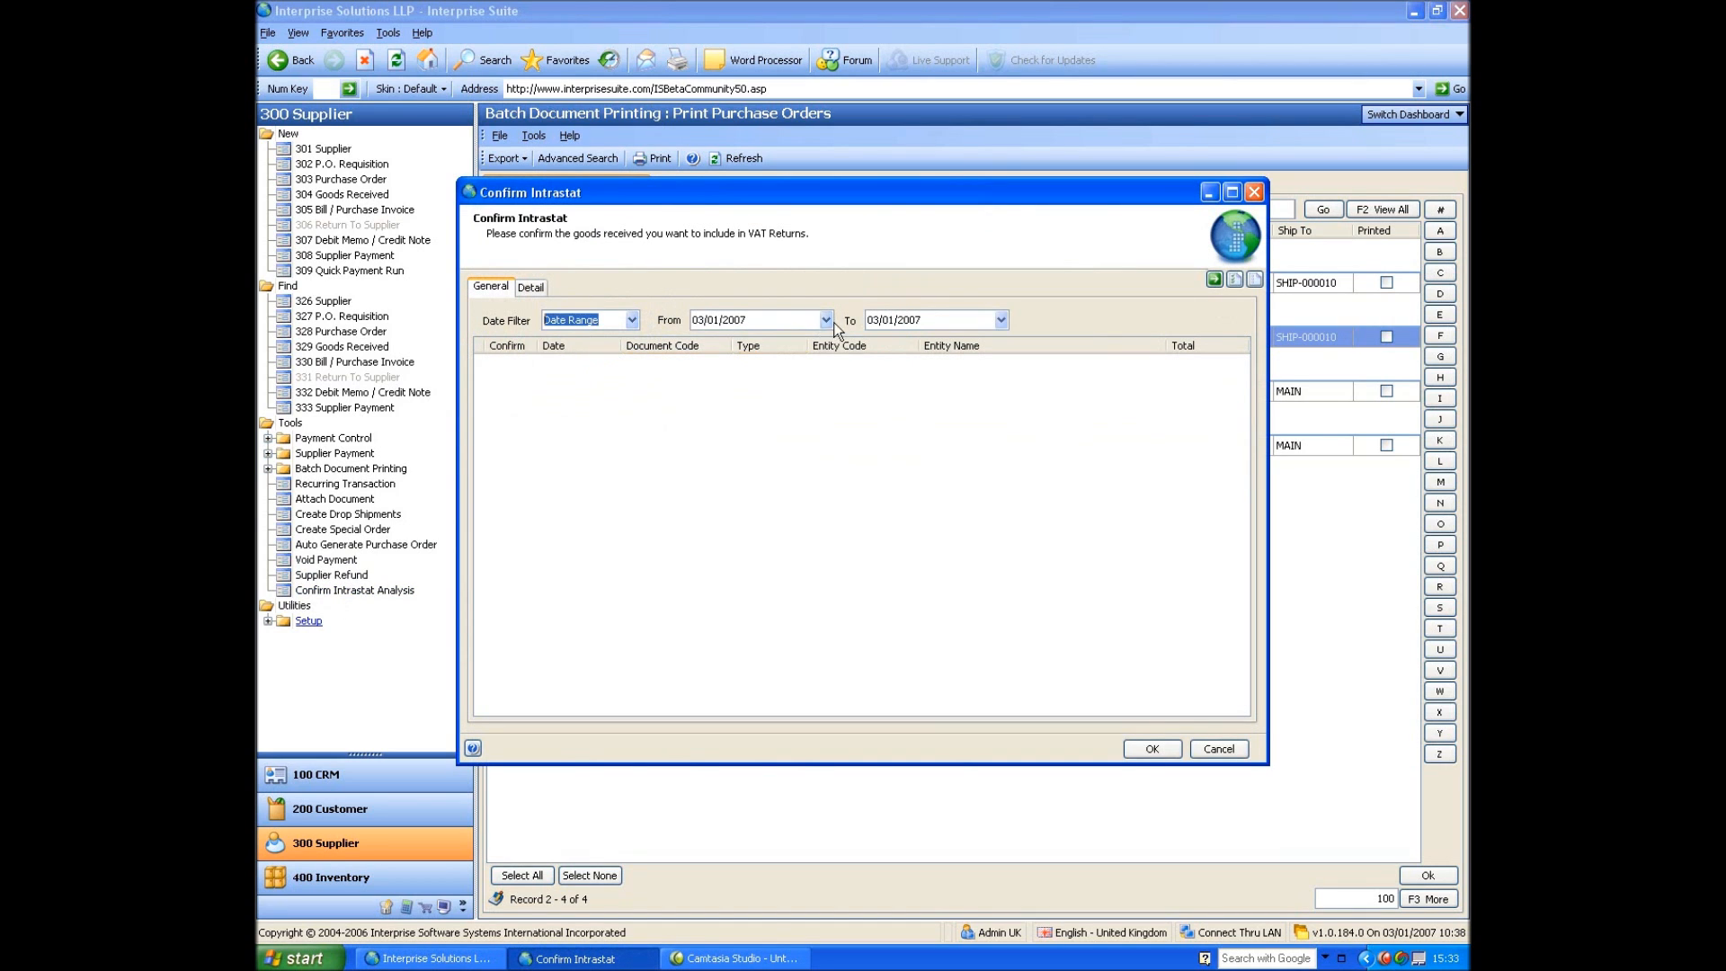
pyautogui.click(825, 320)
pyautogui.click(701, 341)
pyautogui.click(701, 341)
pyautogui.click(759, 377)
pyautogui.click(1216, 278)
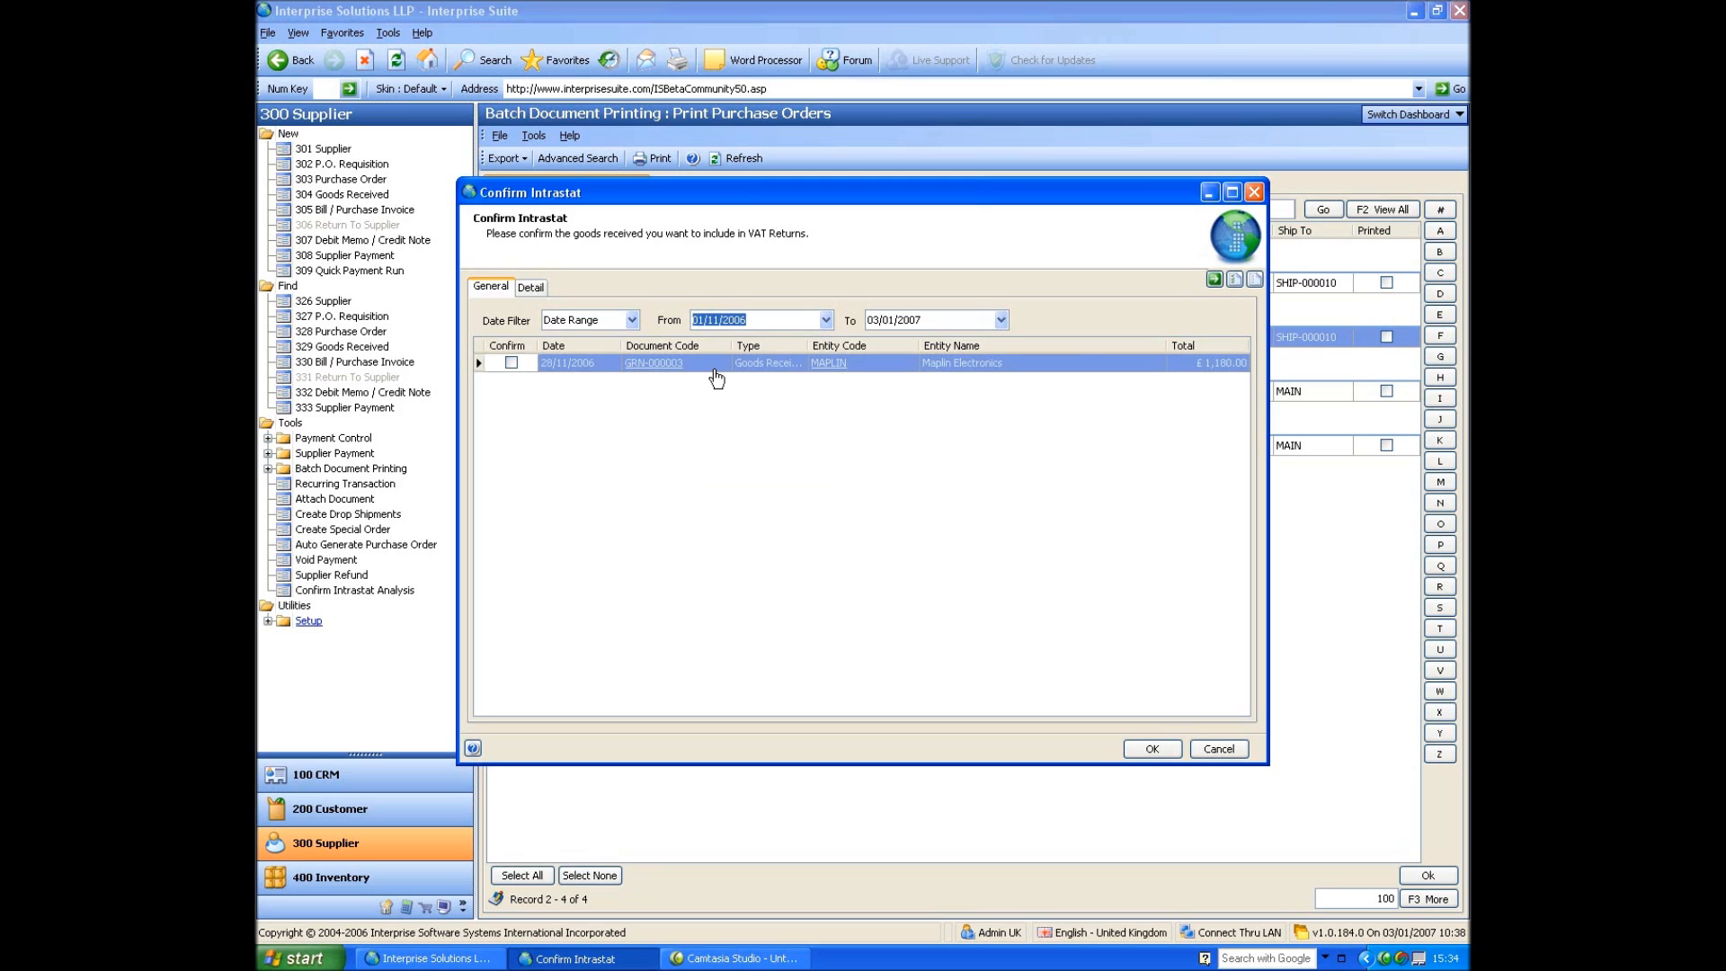
# - View the details of the Maplin goods received document and list the available NOTC codes for the Samsung 32 inch HDTV CRT line
pyautogui.click(530, 287)
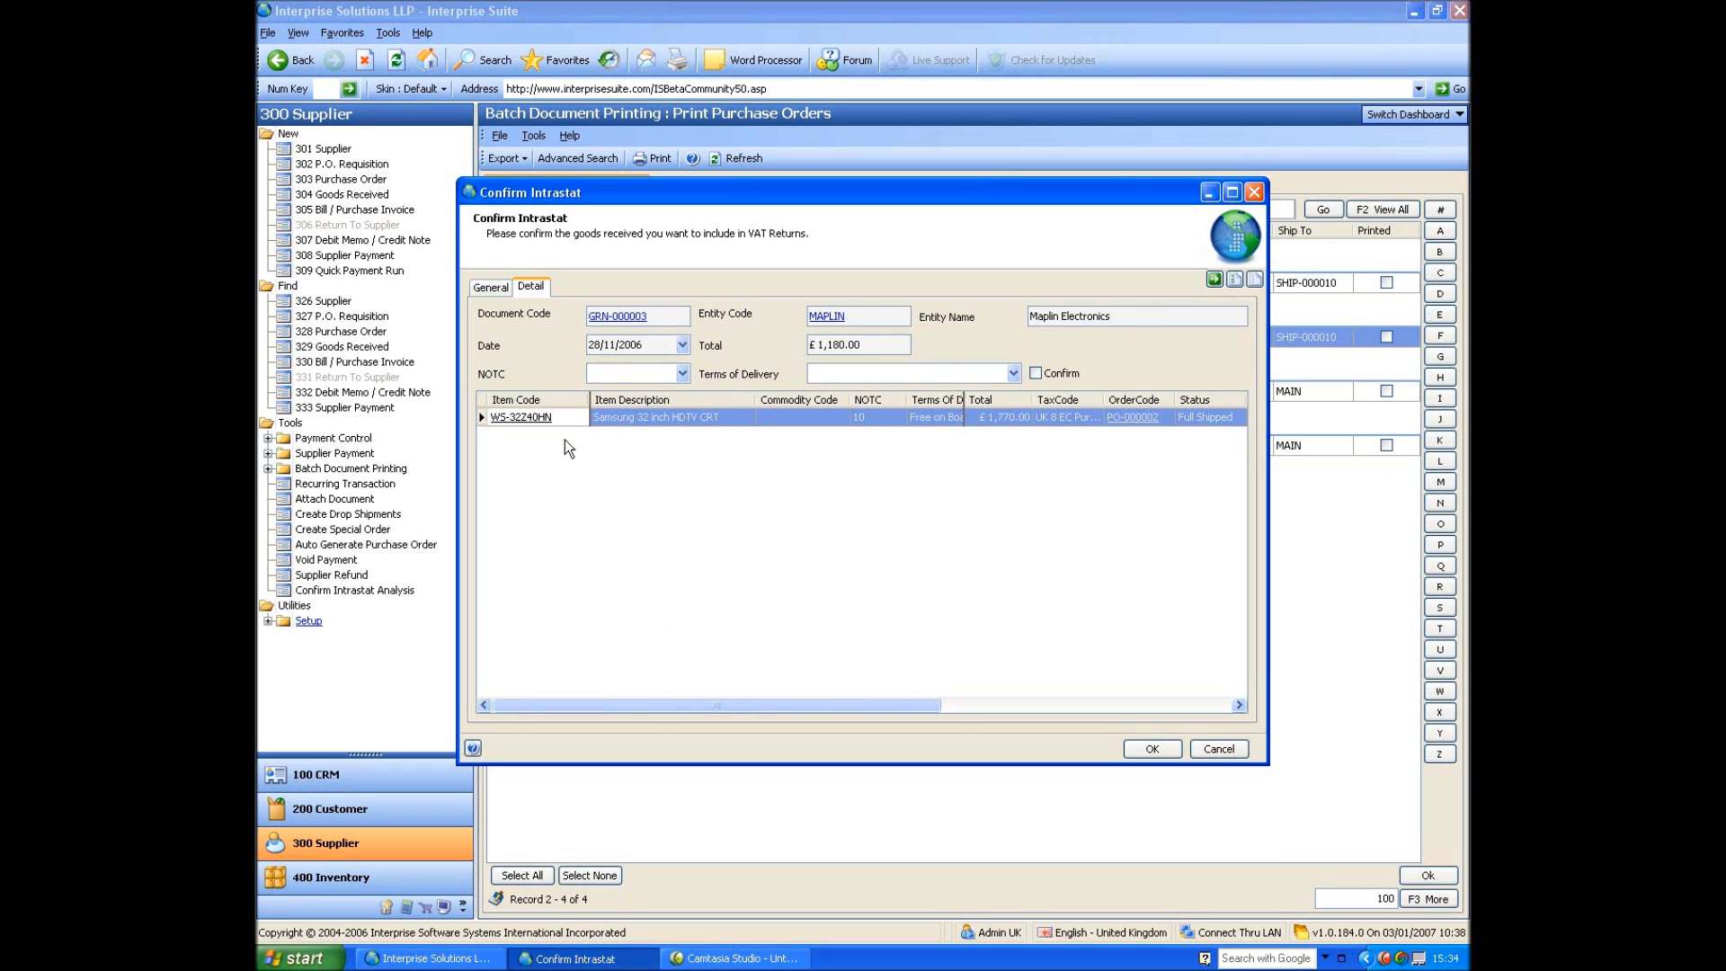
pyautogui.click(775, 418)
pyautogui.click(904, 423)
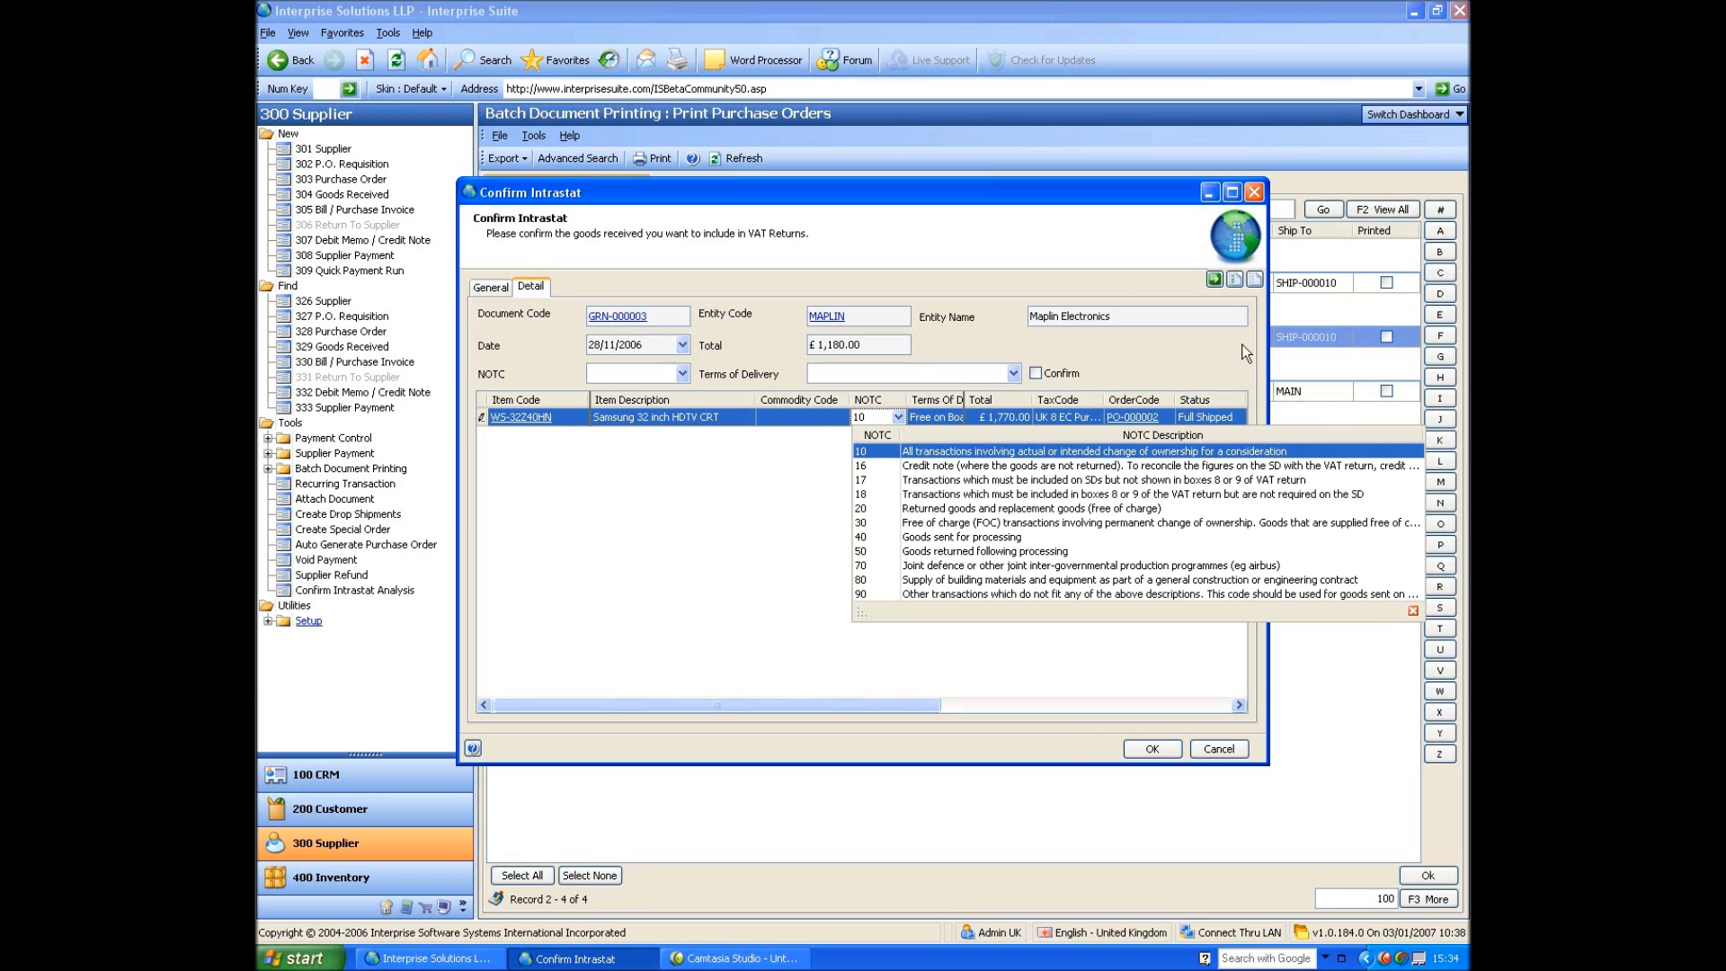
# - Widen the Confirm Intrastat window to examine the item line's remaining columns, return to the general document list, and cancel the confirmation
pyautogui.click(1266, 345)
pyautogui.click(1265, 345)
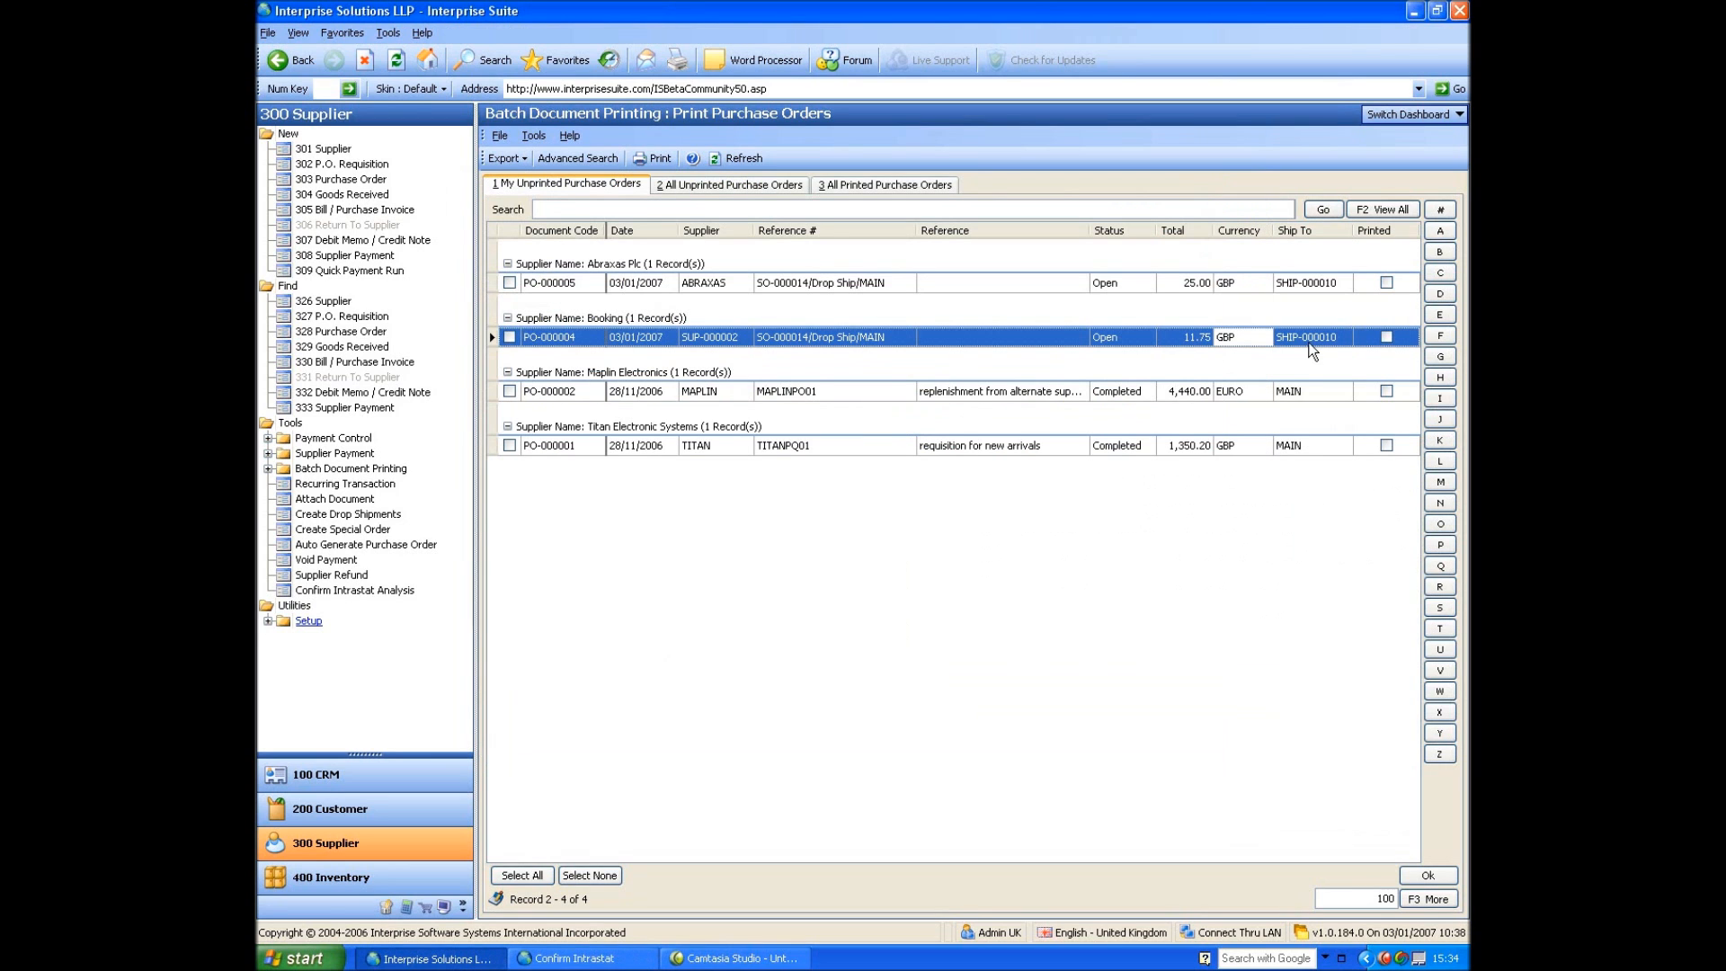
pyautogui.click(651, 959)
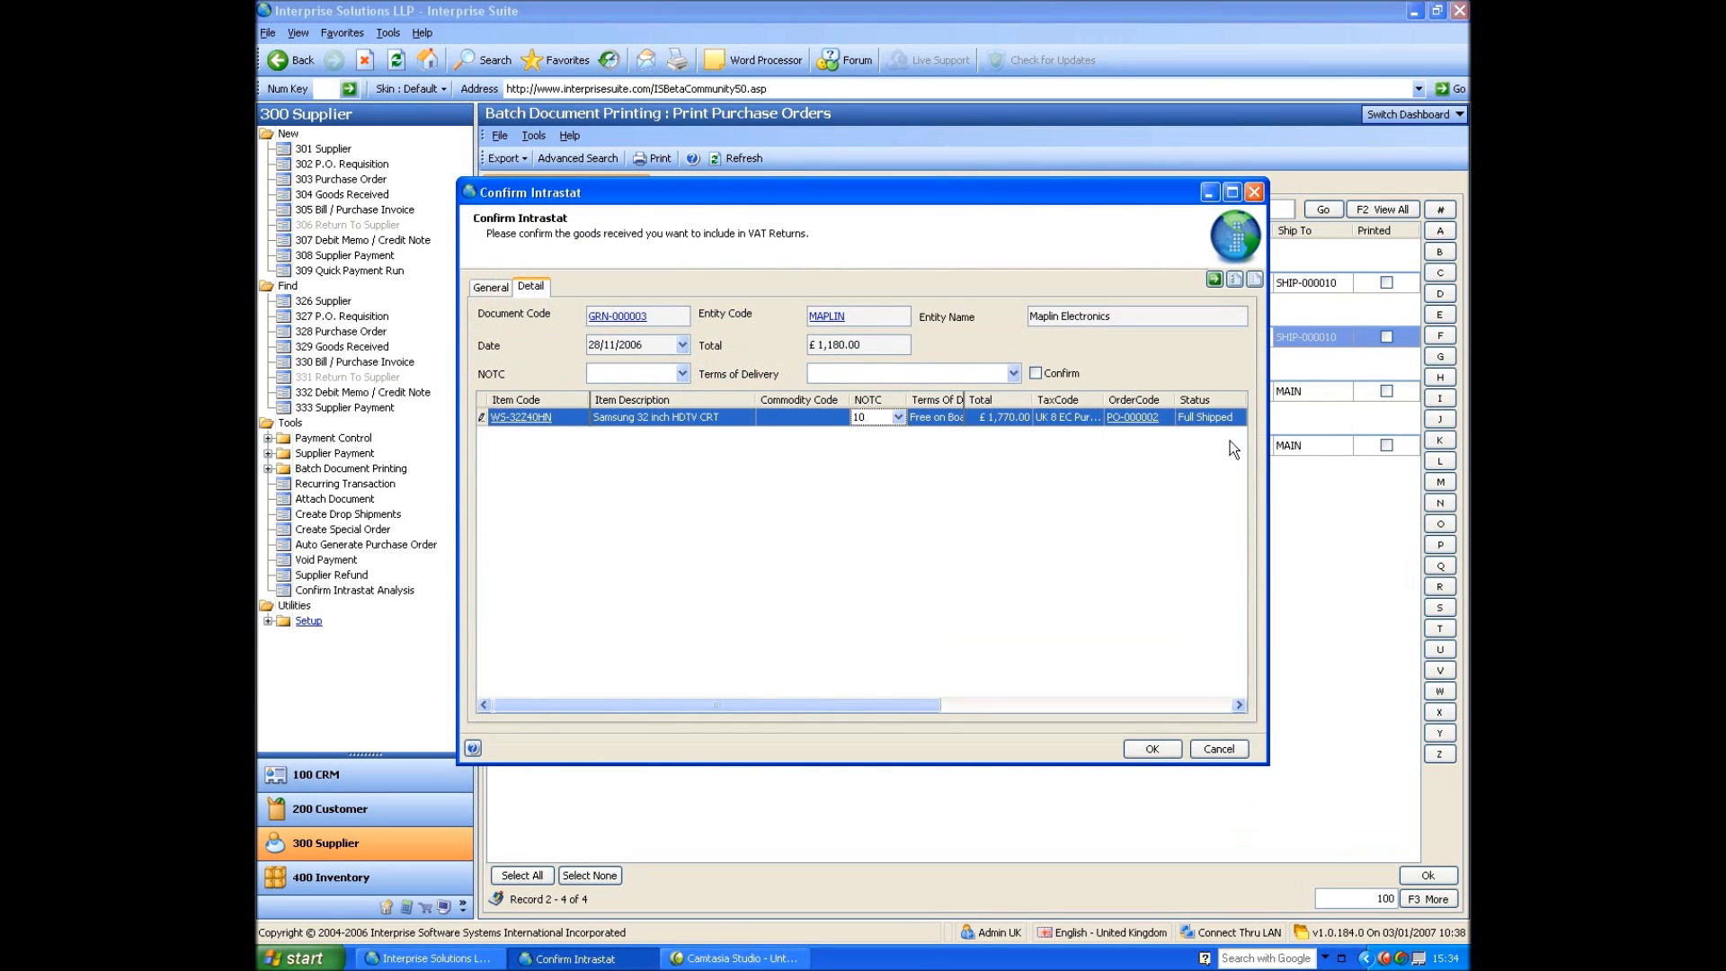
pyautogui.moveTo(1267, 412); pyautogui.dragTo(1467, 413)
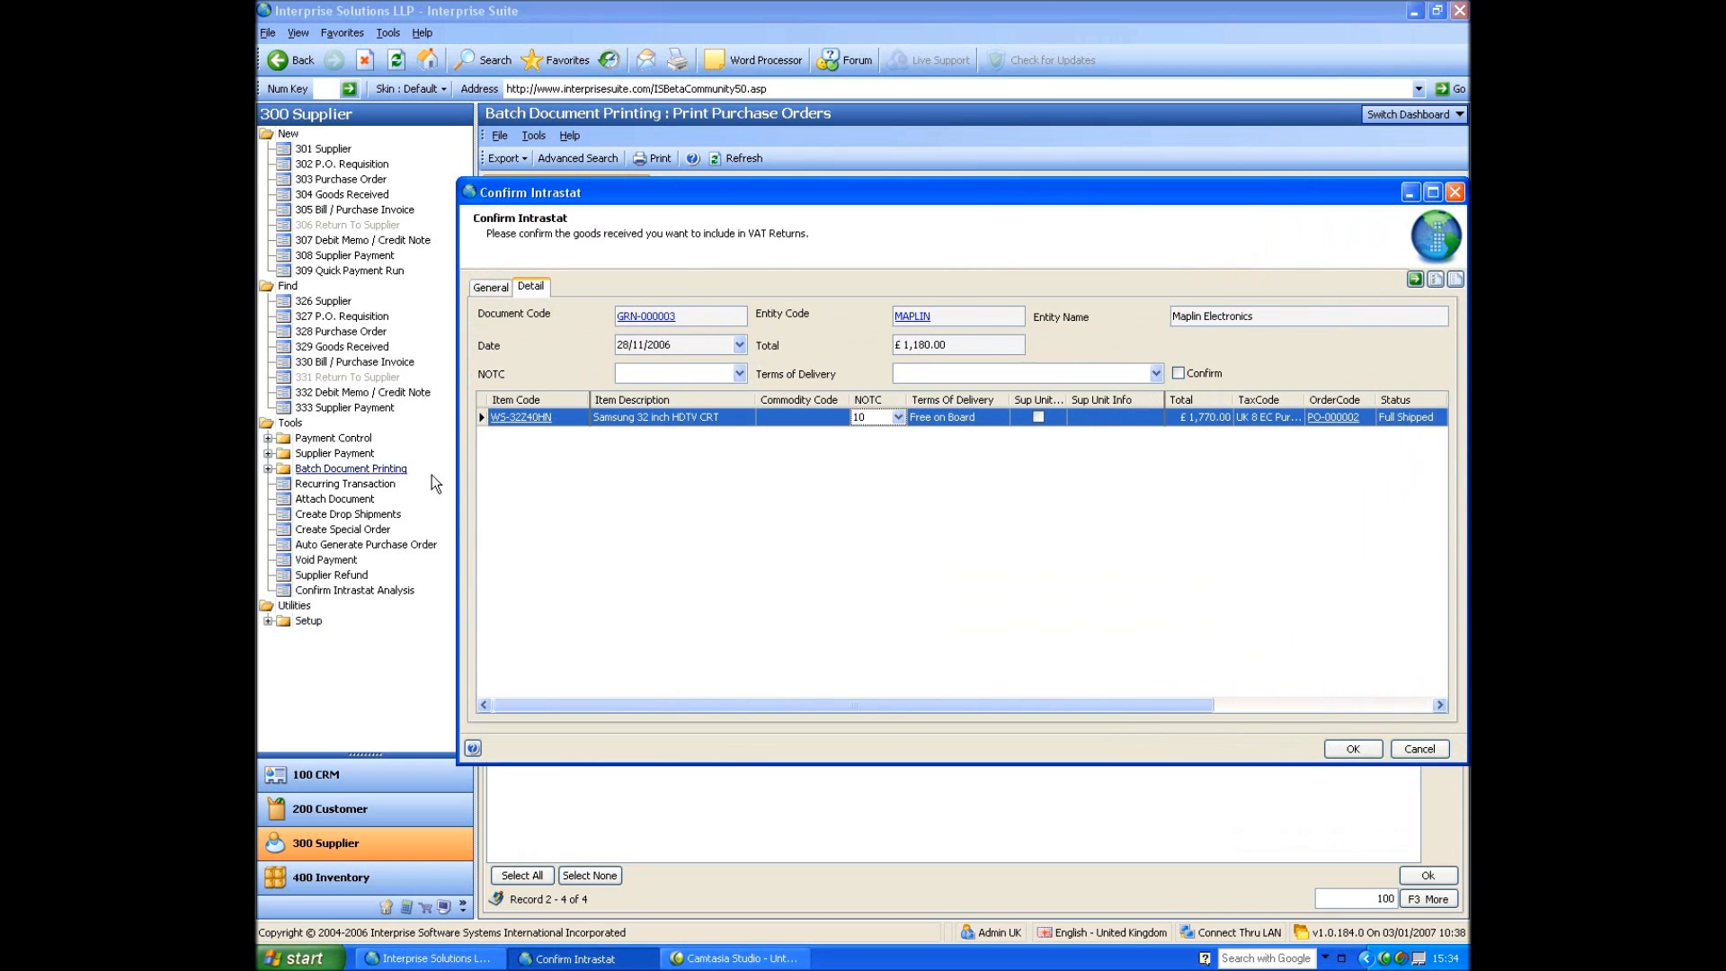
pyautogui.moveTo(460, 439); pyautogui.dragTo(295, 420)
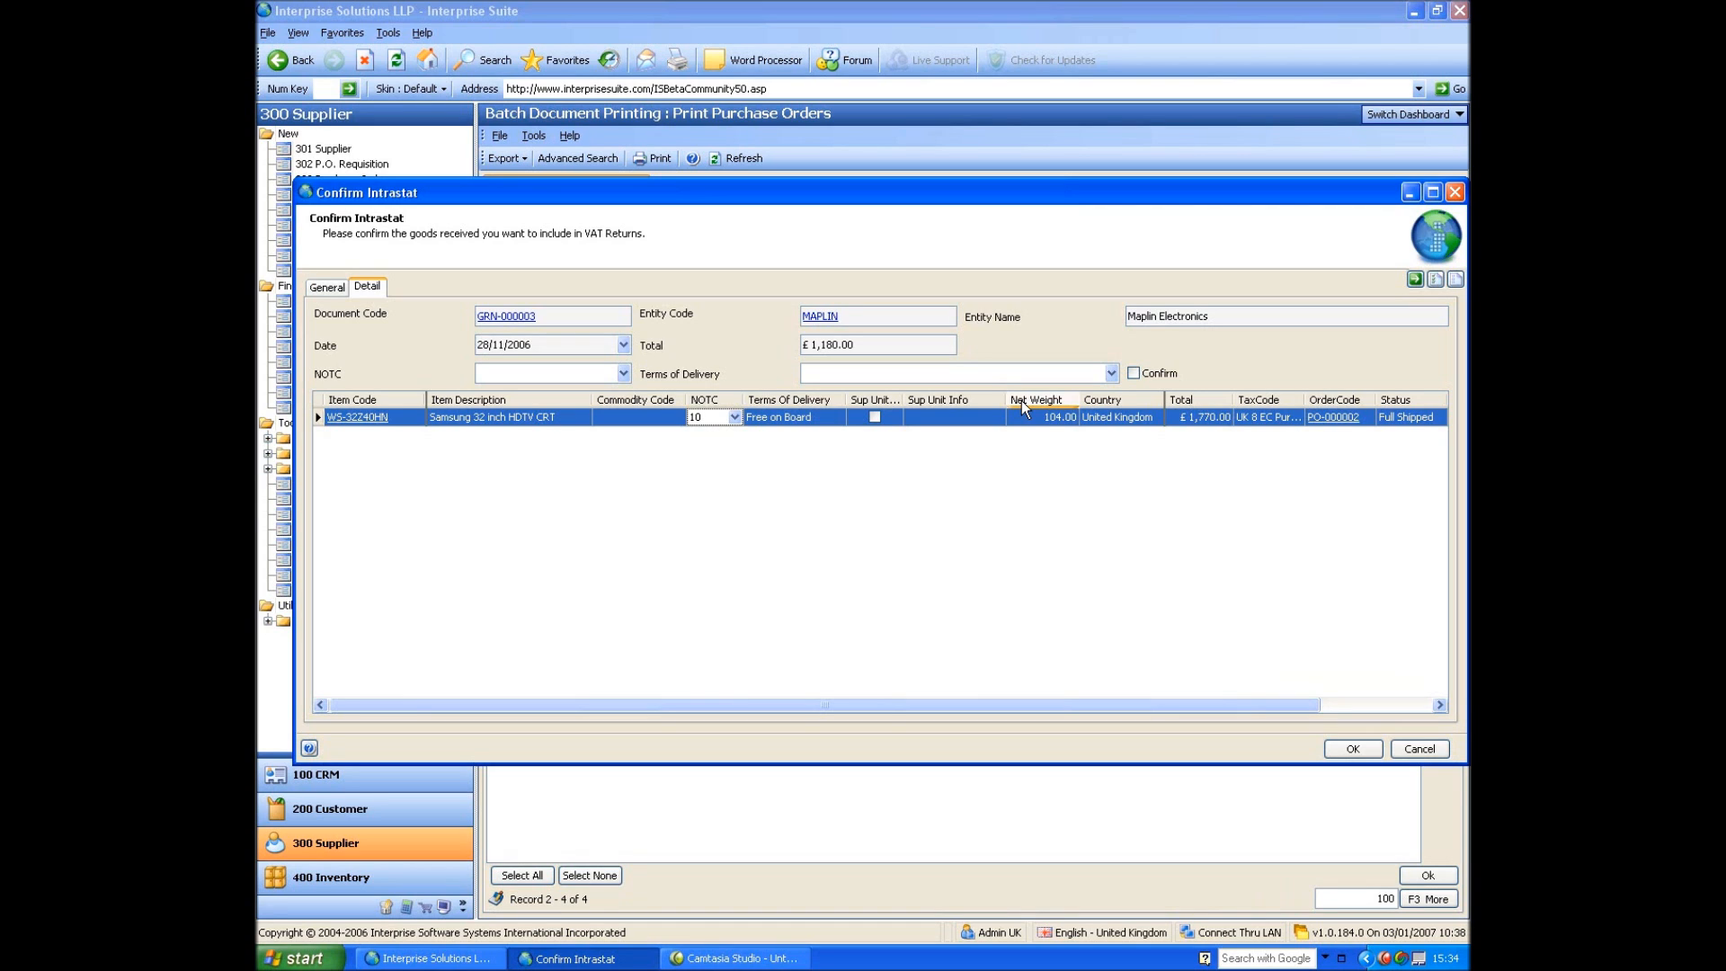
pyautogui.click(343, 288)
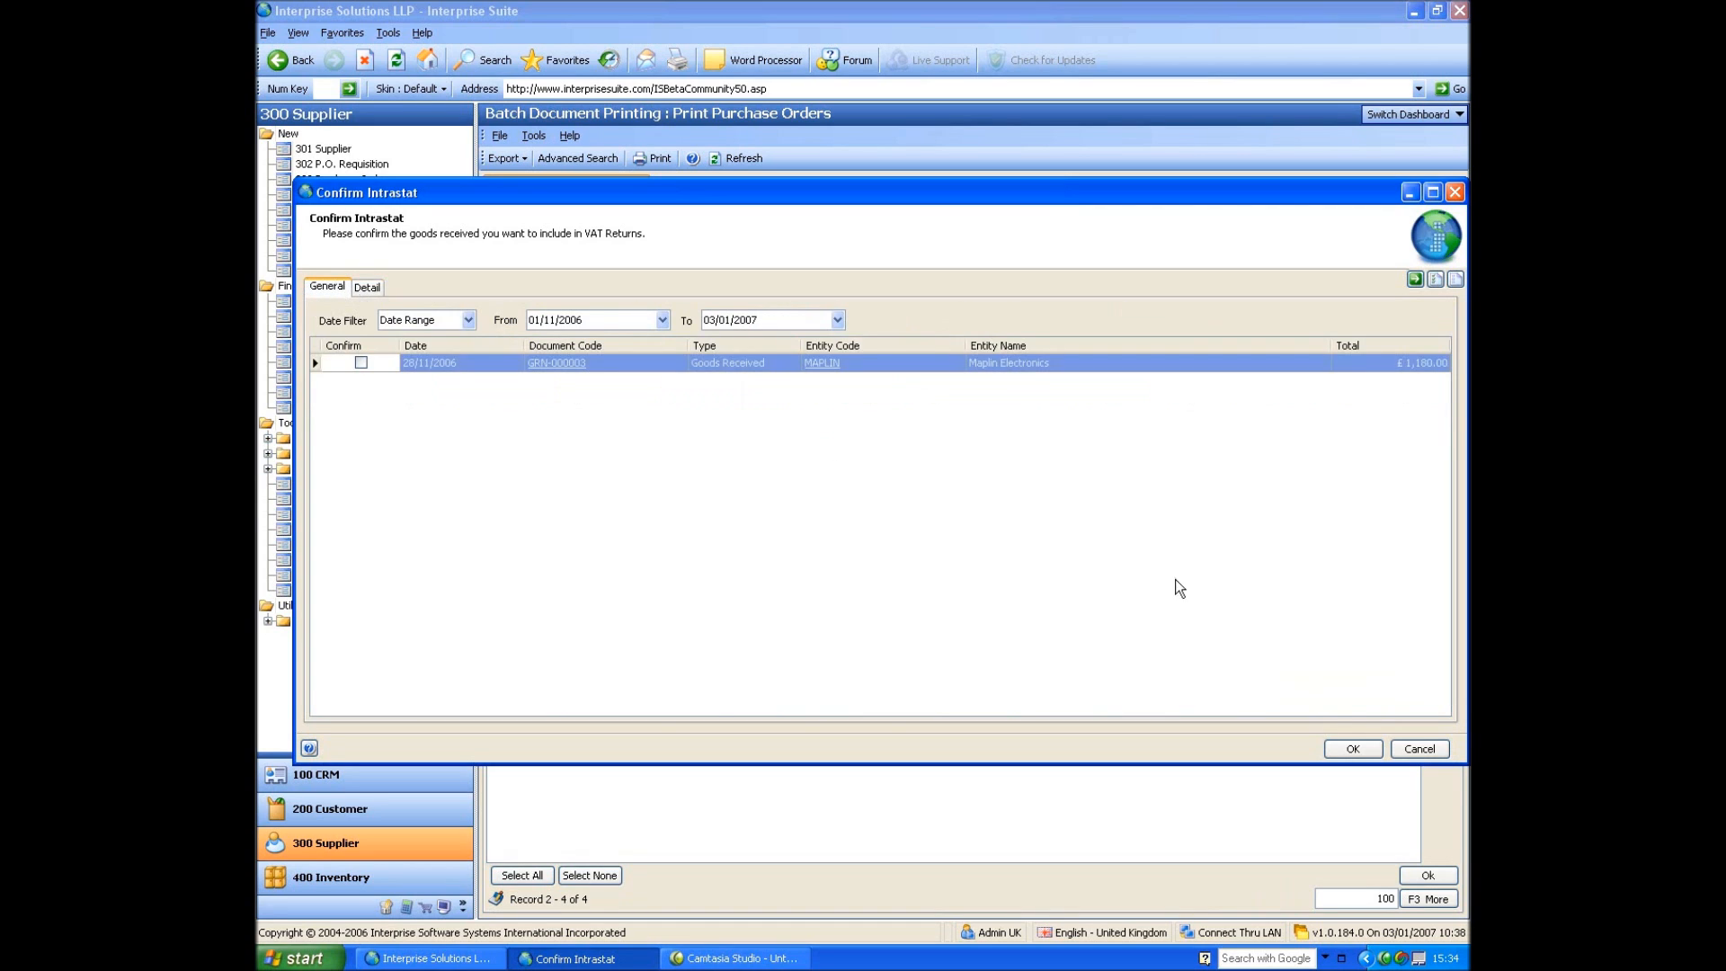
pyautogui.click(1414, 748)
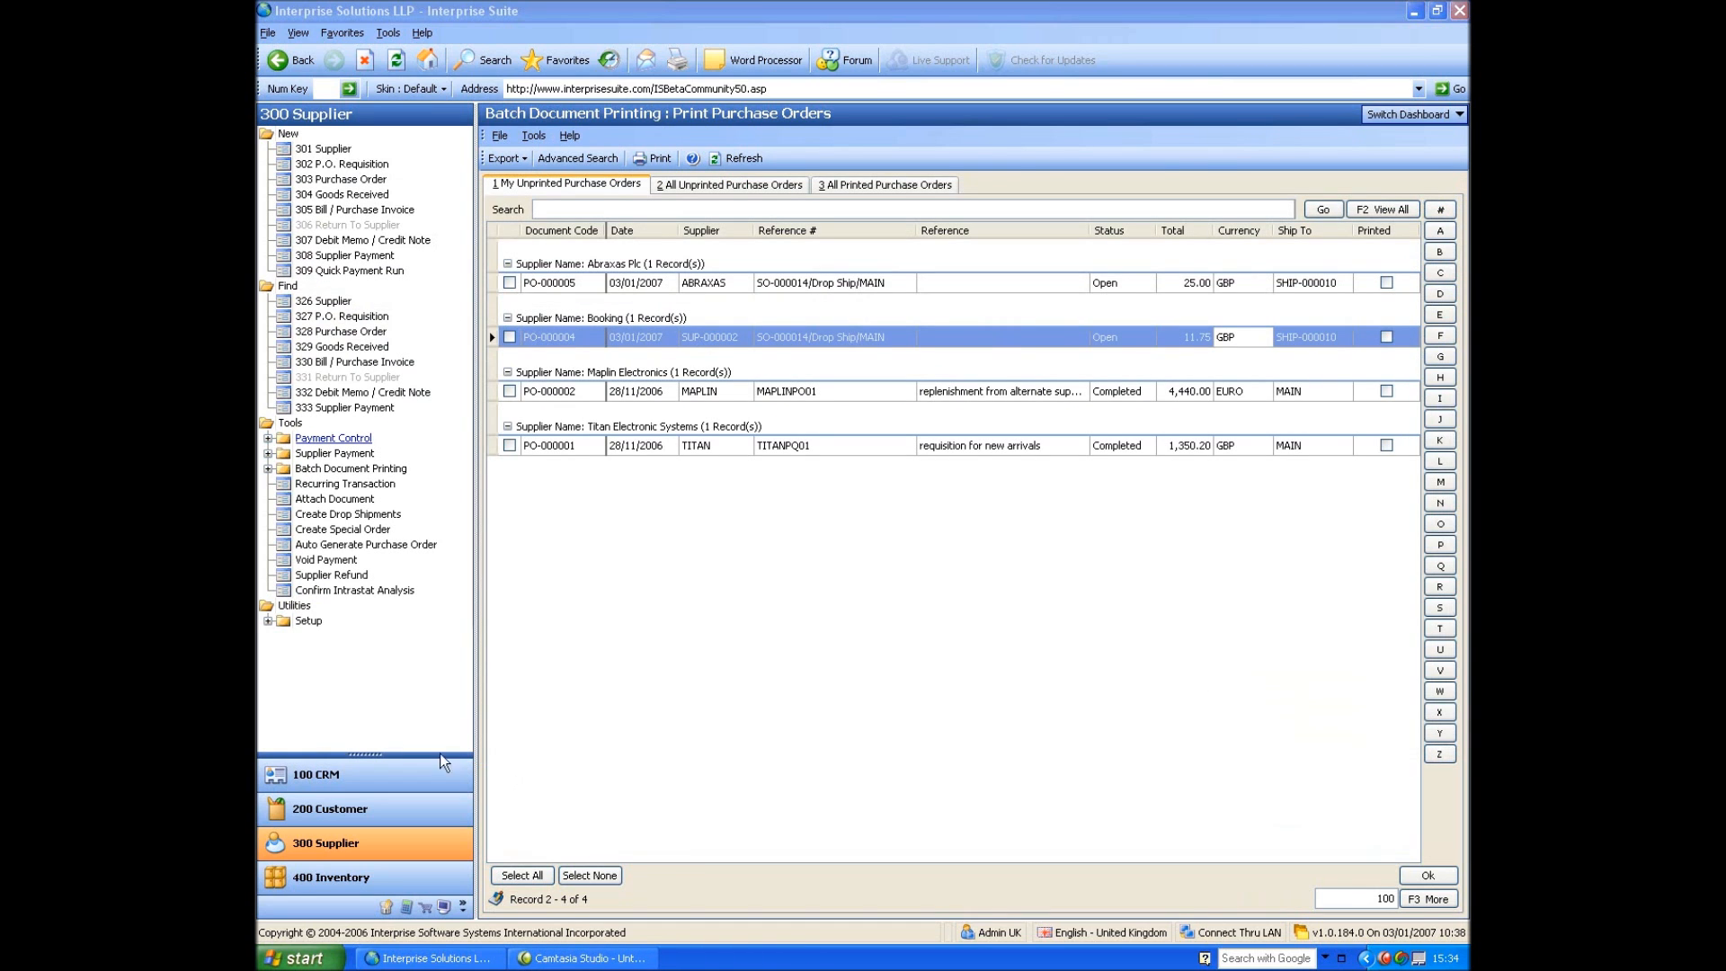
# - View the supplier Report dashboard with its report categories, and switch to the Business Intelligence dashboard
pyautogui.click(1400, 119)
pyautogui.click(1388, 155)
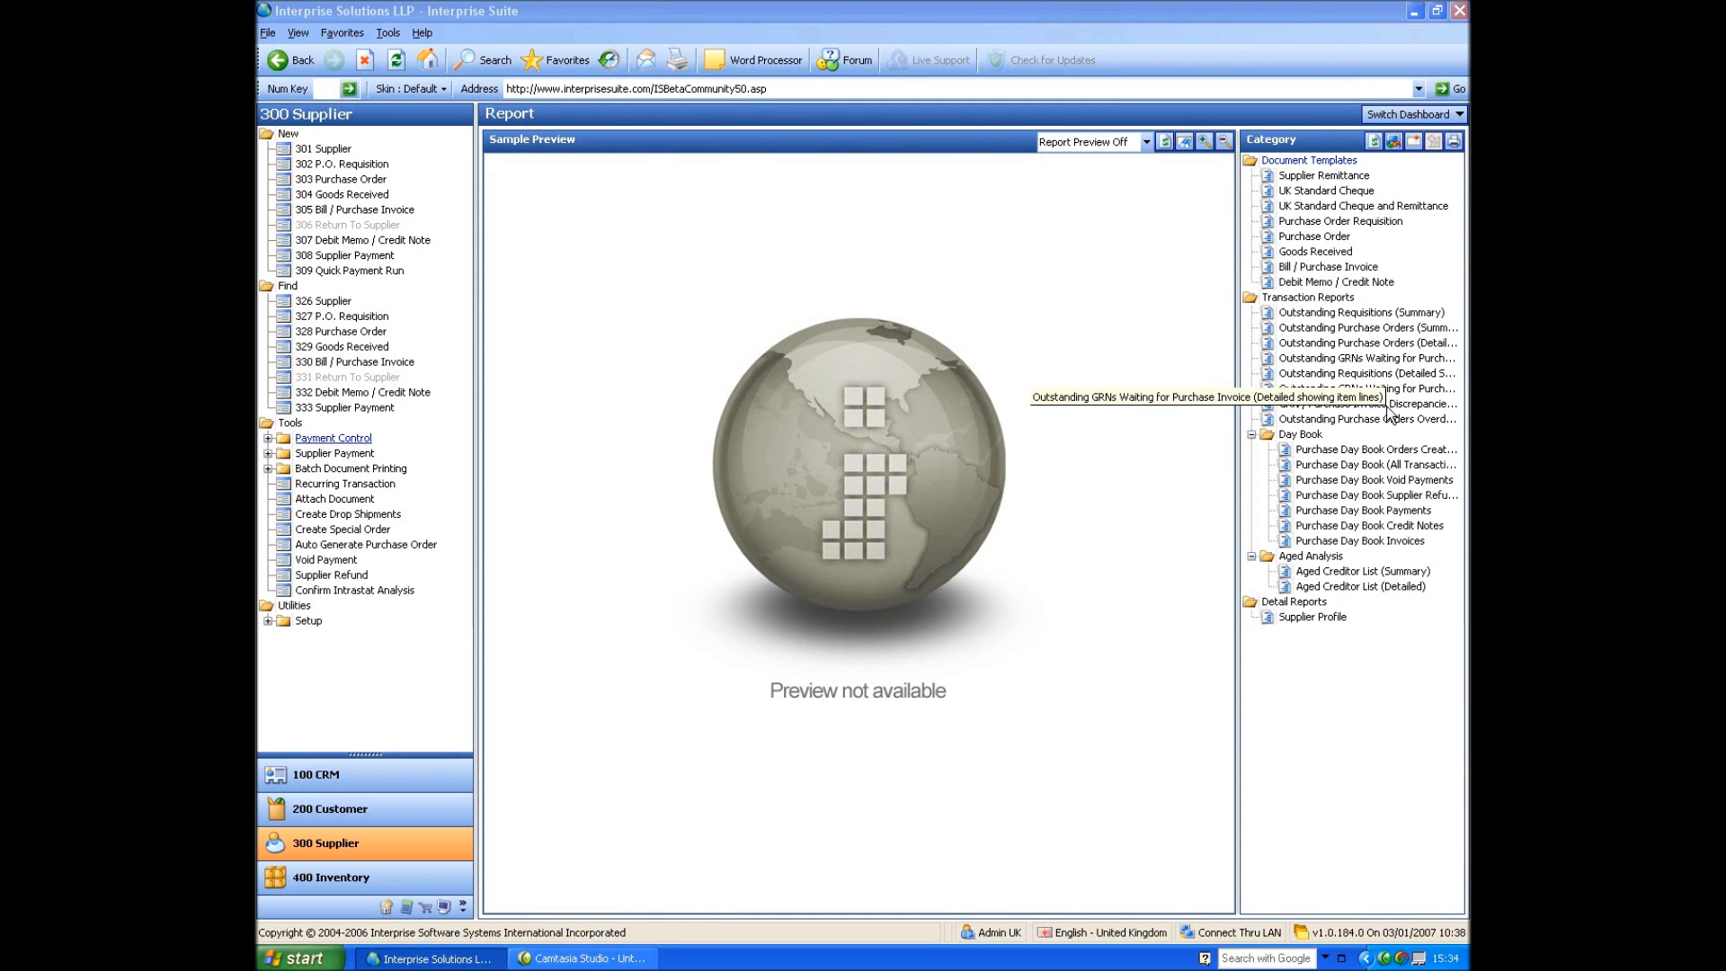
pyautogui.click(1395, 116)
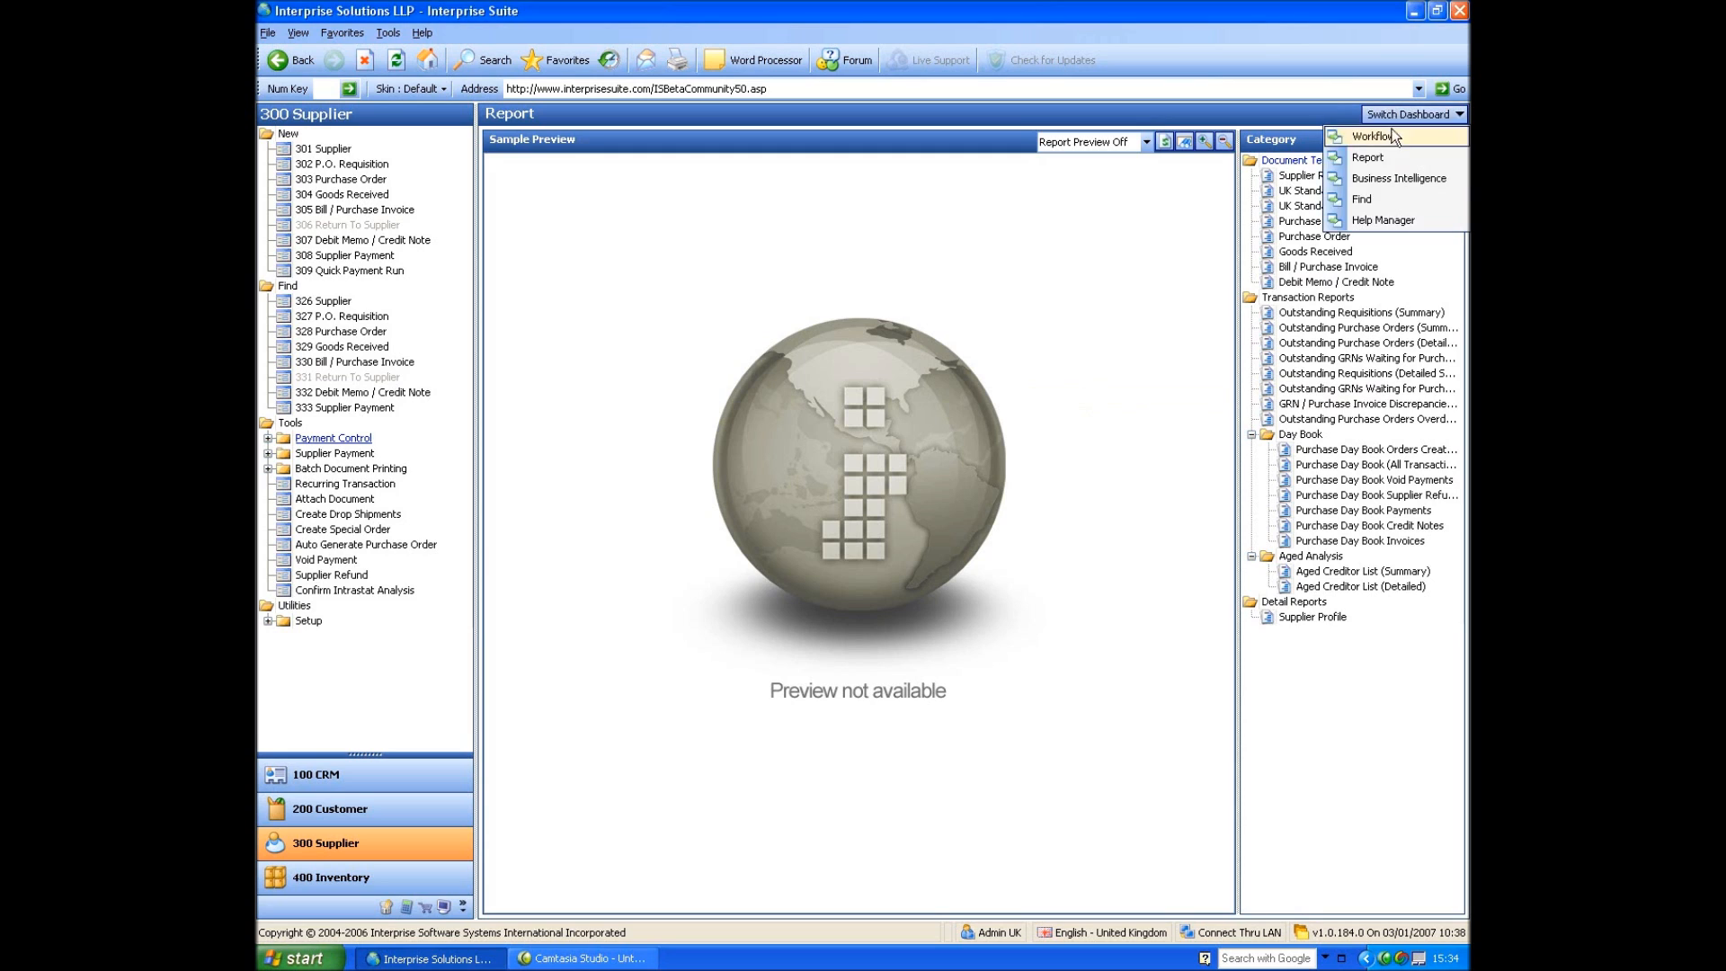
pyautogui.click(1393, 183)
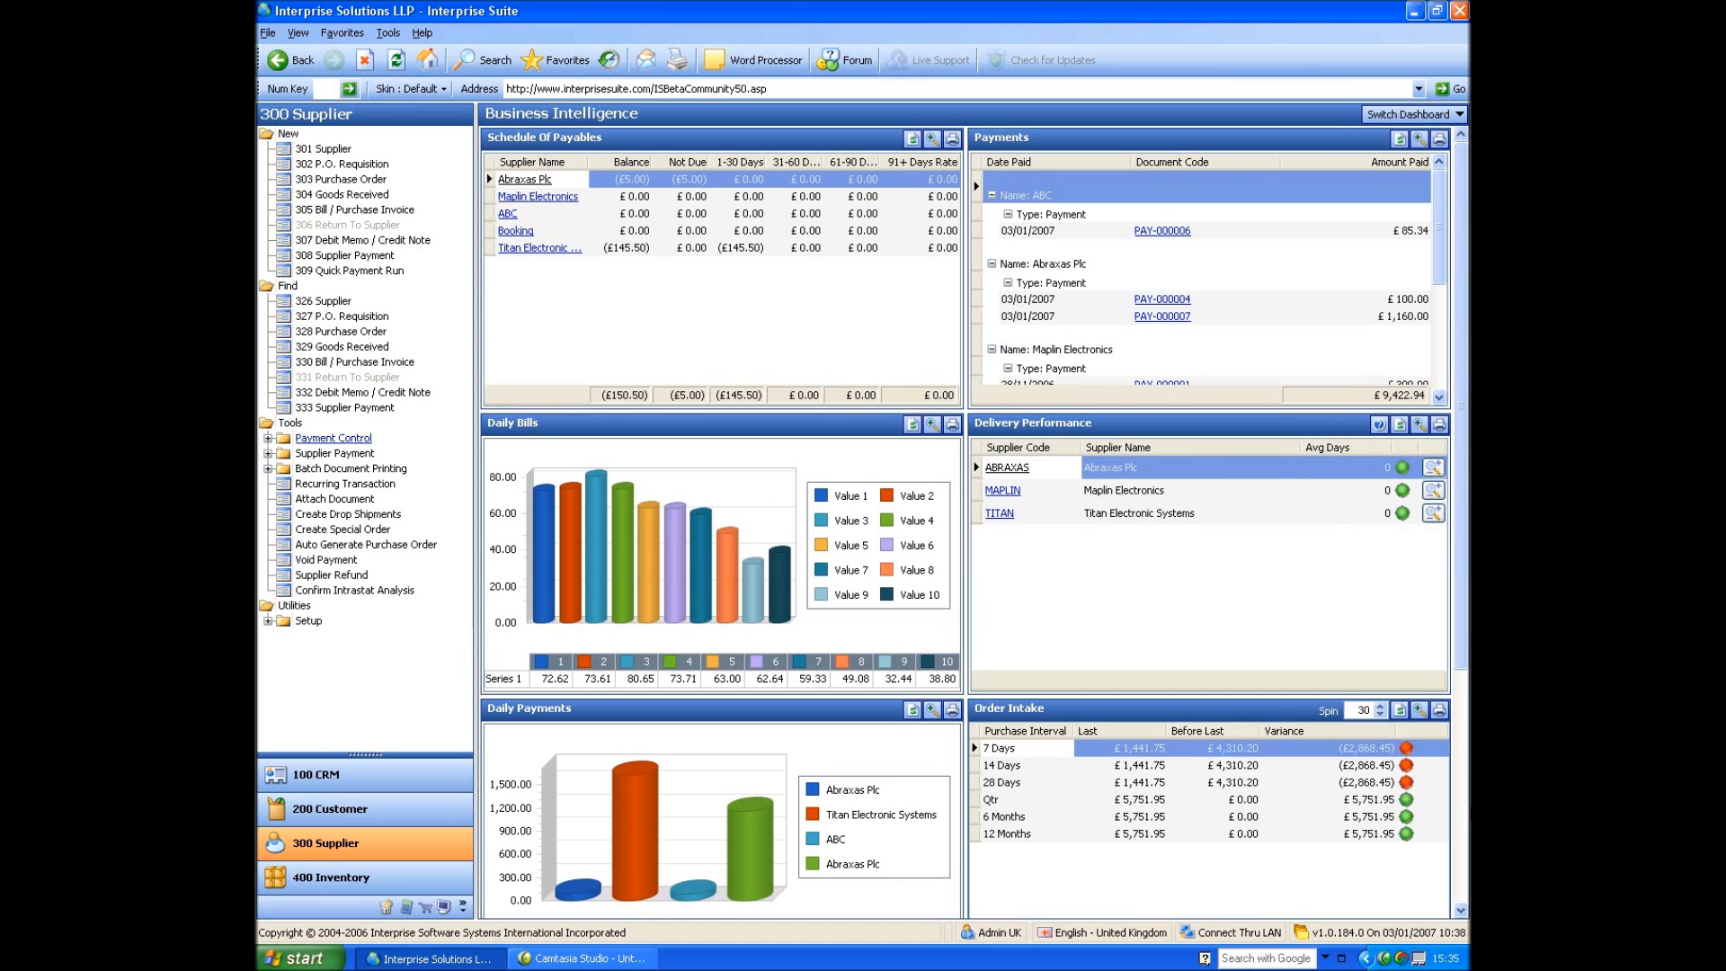
# - Examine the lower Business Intelligence charts and the first overdue item, and enlarge the Overdue Items view before restoring the full dashboard
pyautogui.moveTo(1462, 624); pyautogui.dragTo(1460, 868)
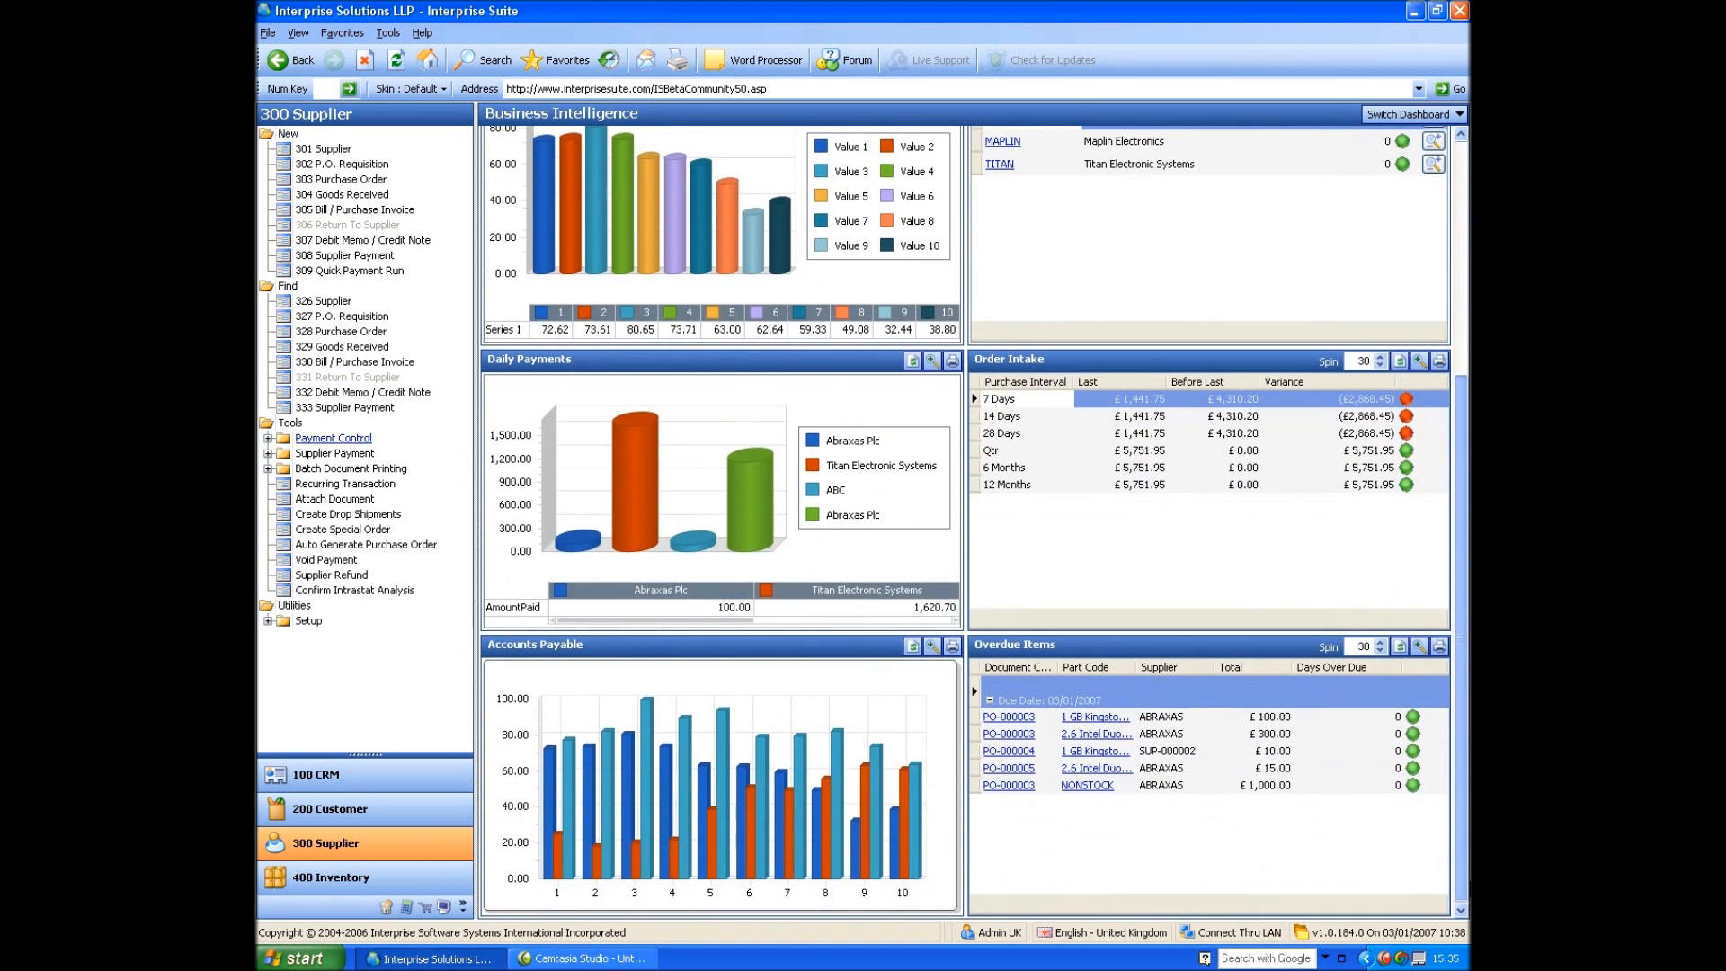
pyautogui.click(1166, 718)
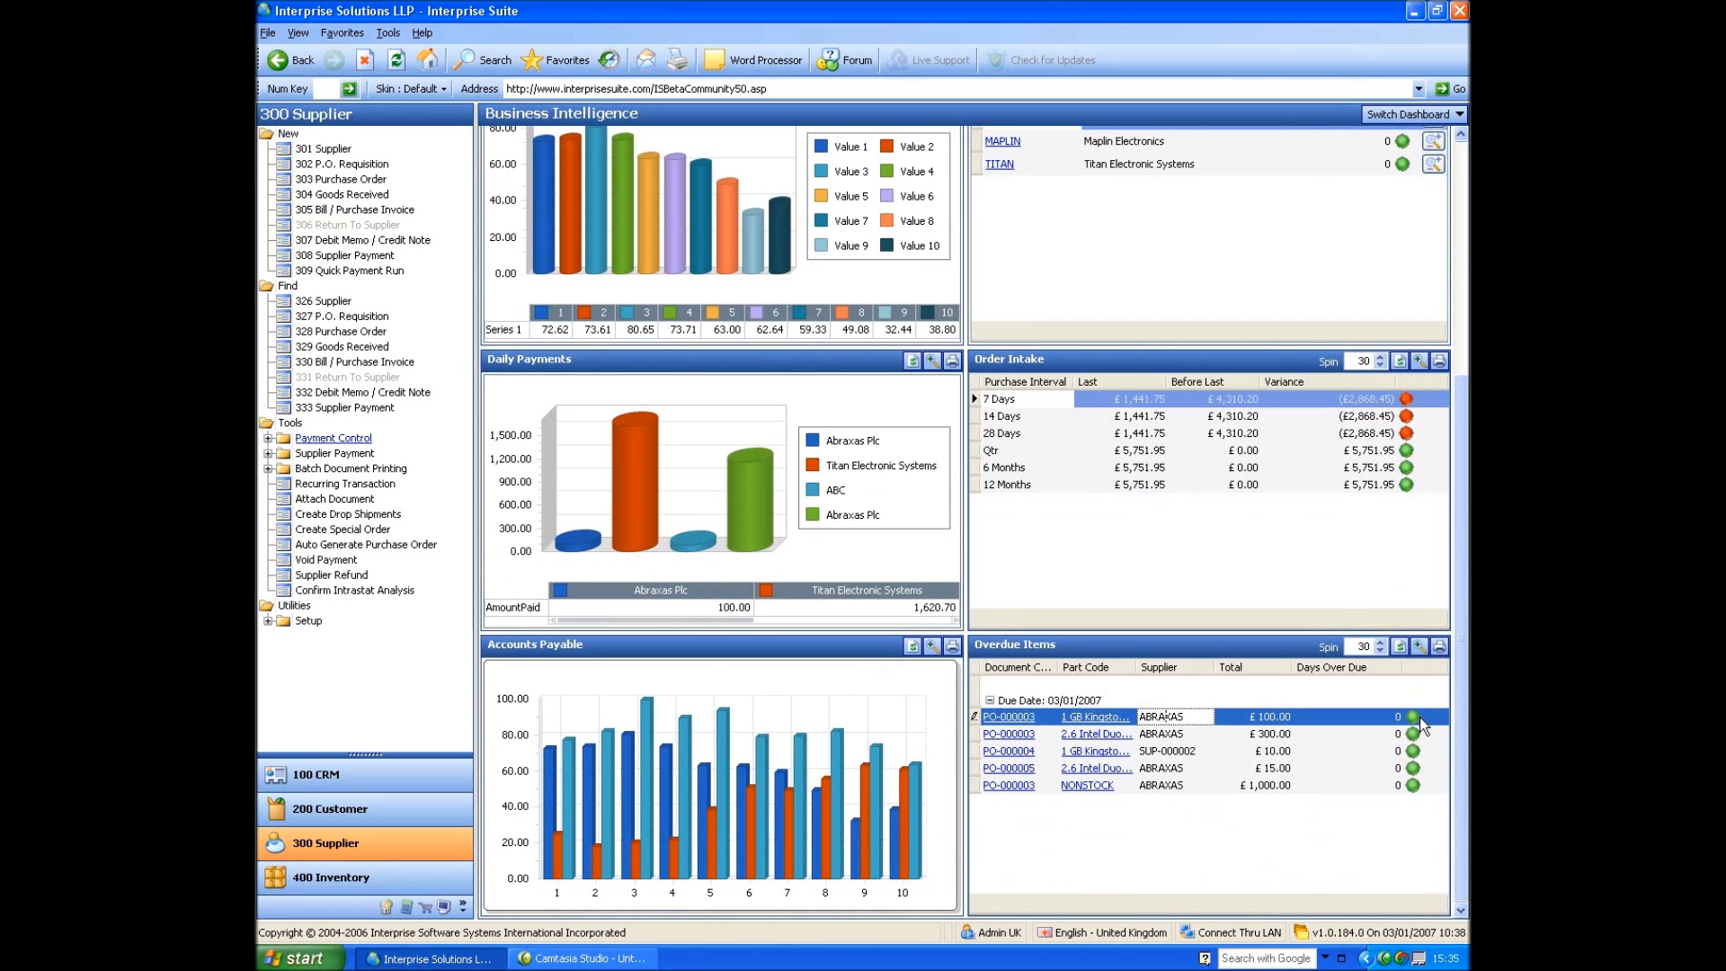
pyautogui.moveTo(1458, 660)
pyautogui.mouseDown()
pyautogui.moveTo(1463, 428)
pyautogui.moveTo(1460, 630)
pyautogui.mouseUp()
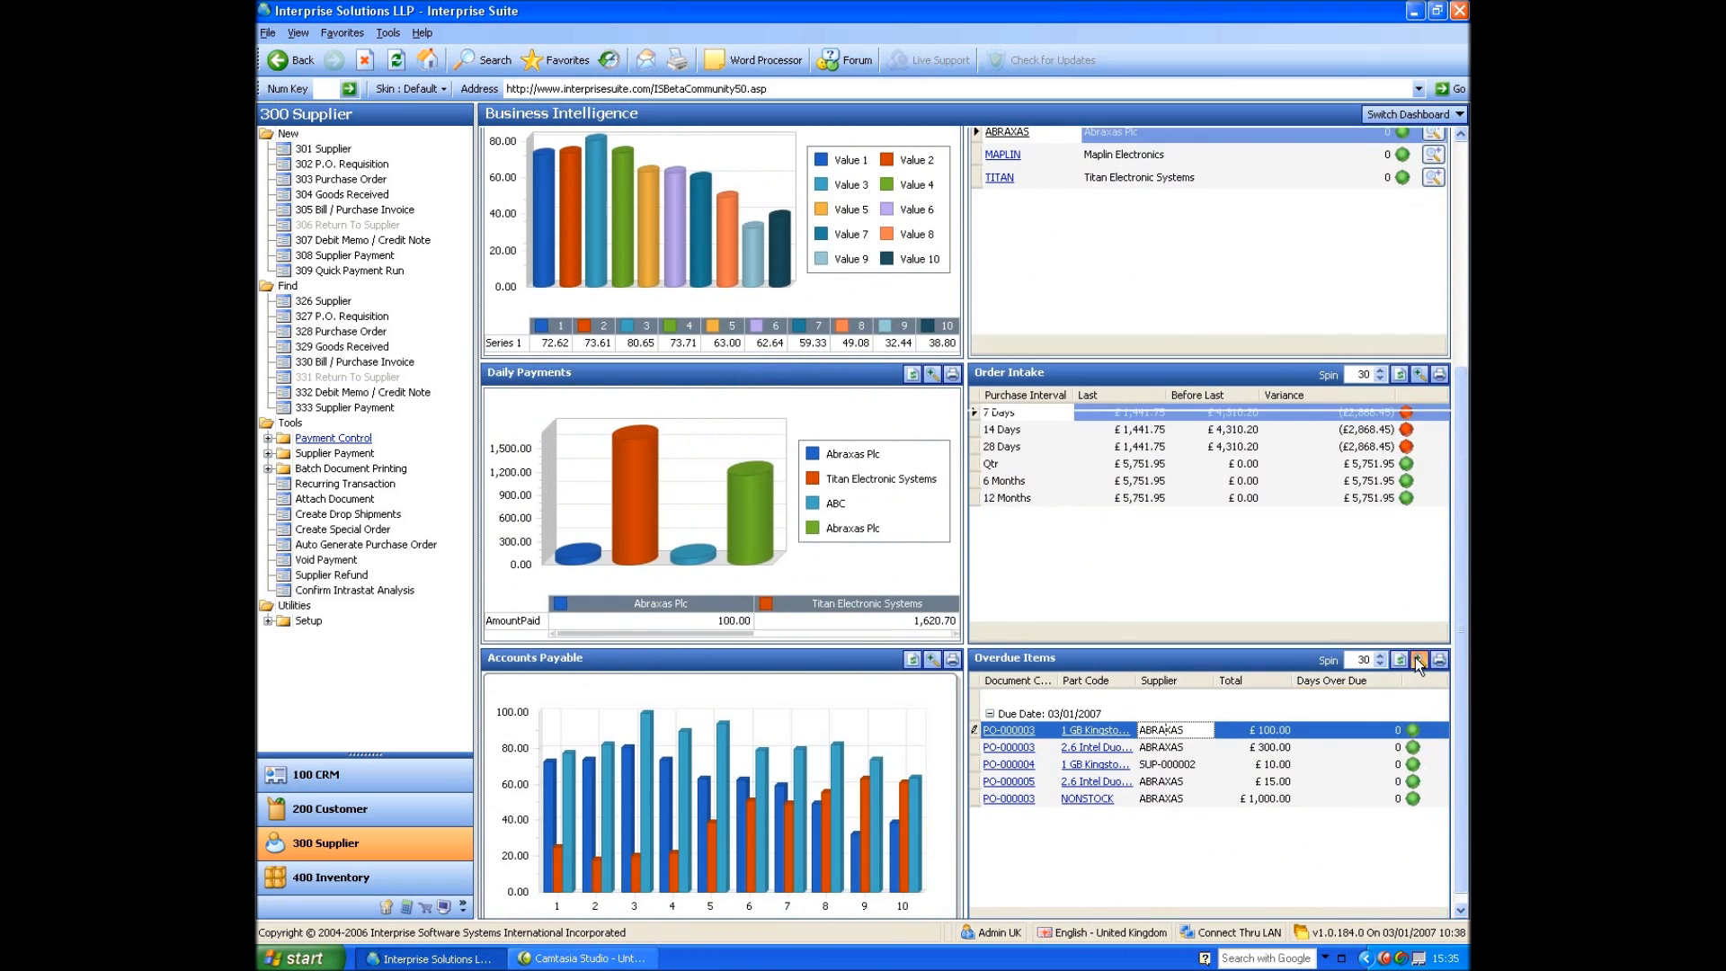
pyautogui.click(1418, 661)
pyautogui.click(1436, 138)
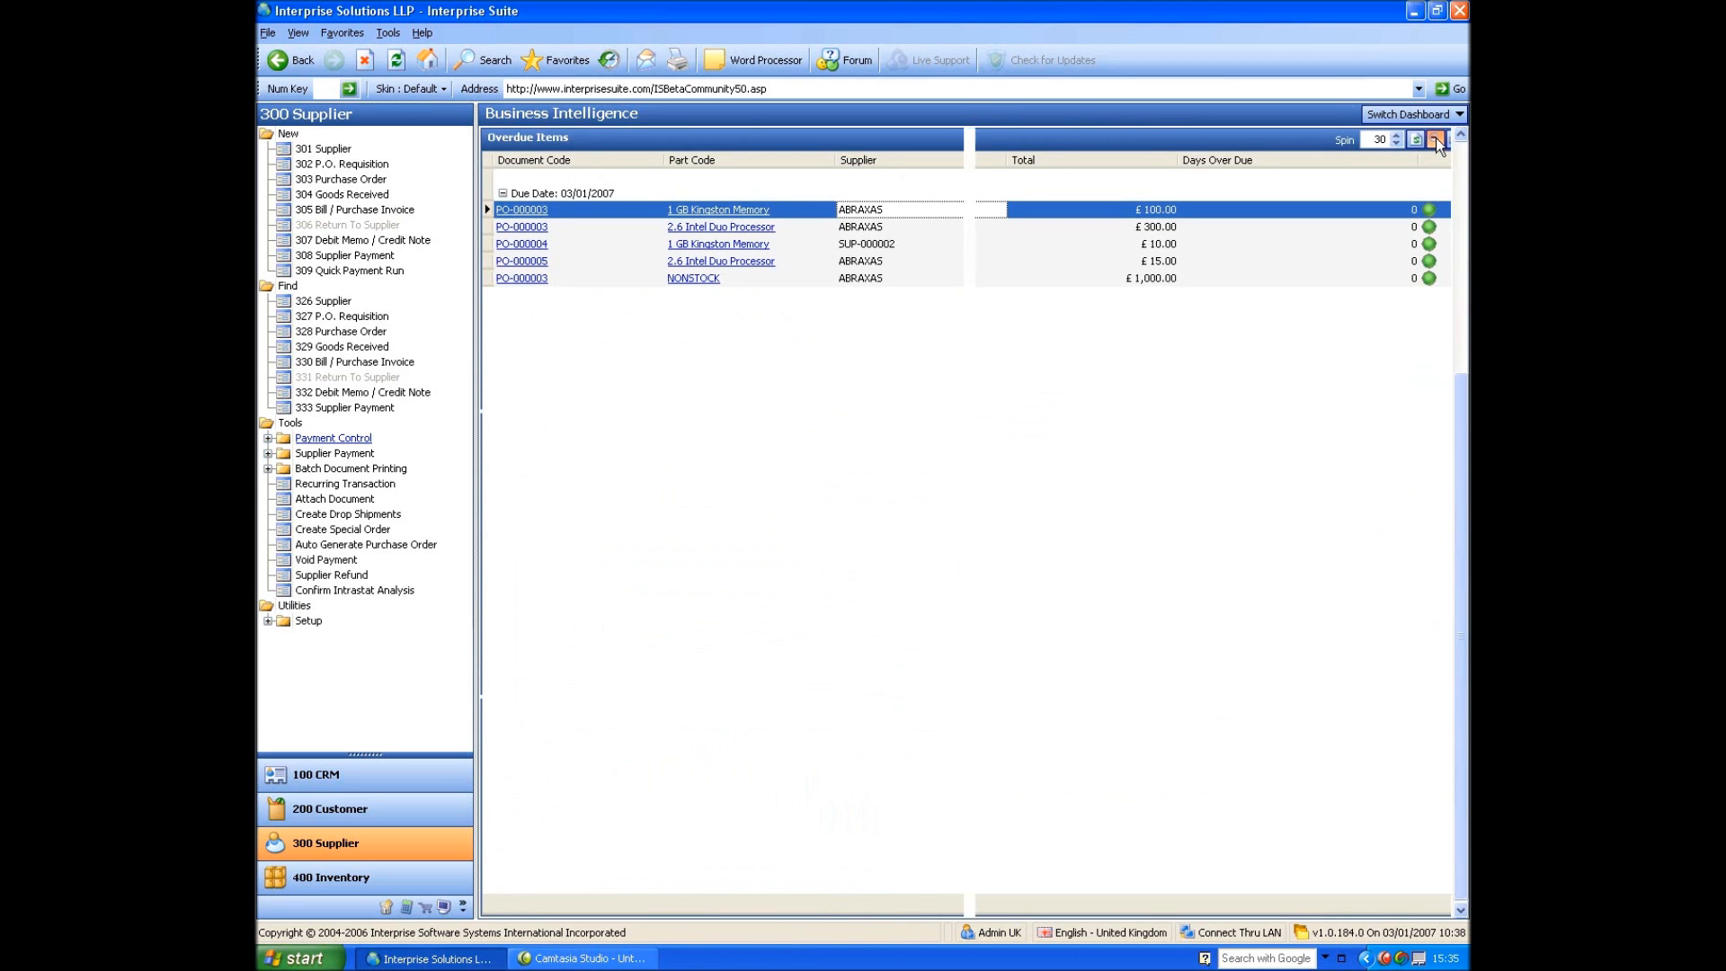
pyautogui.click(1460, 157)
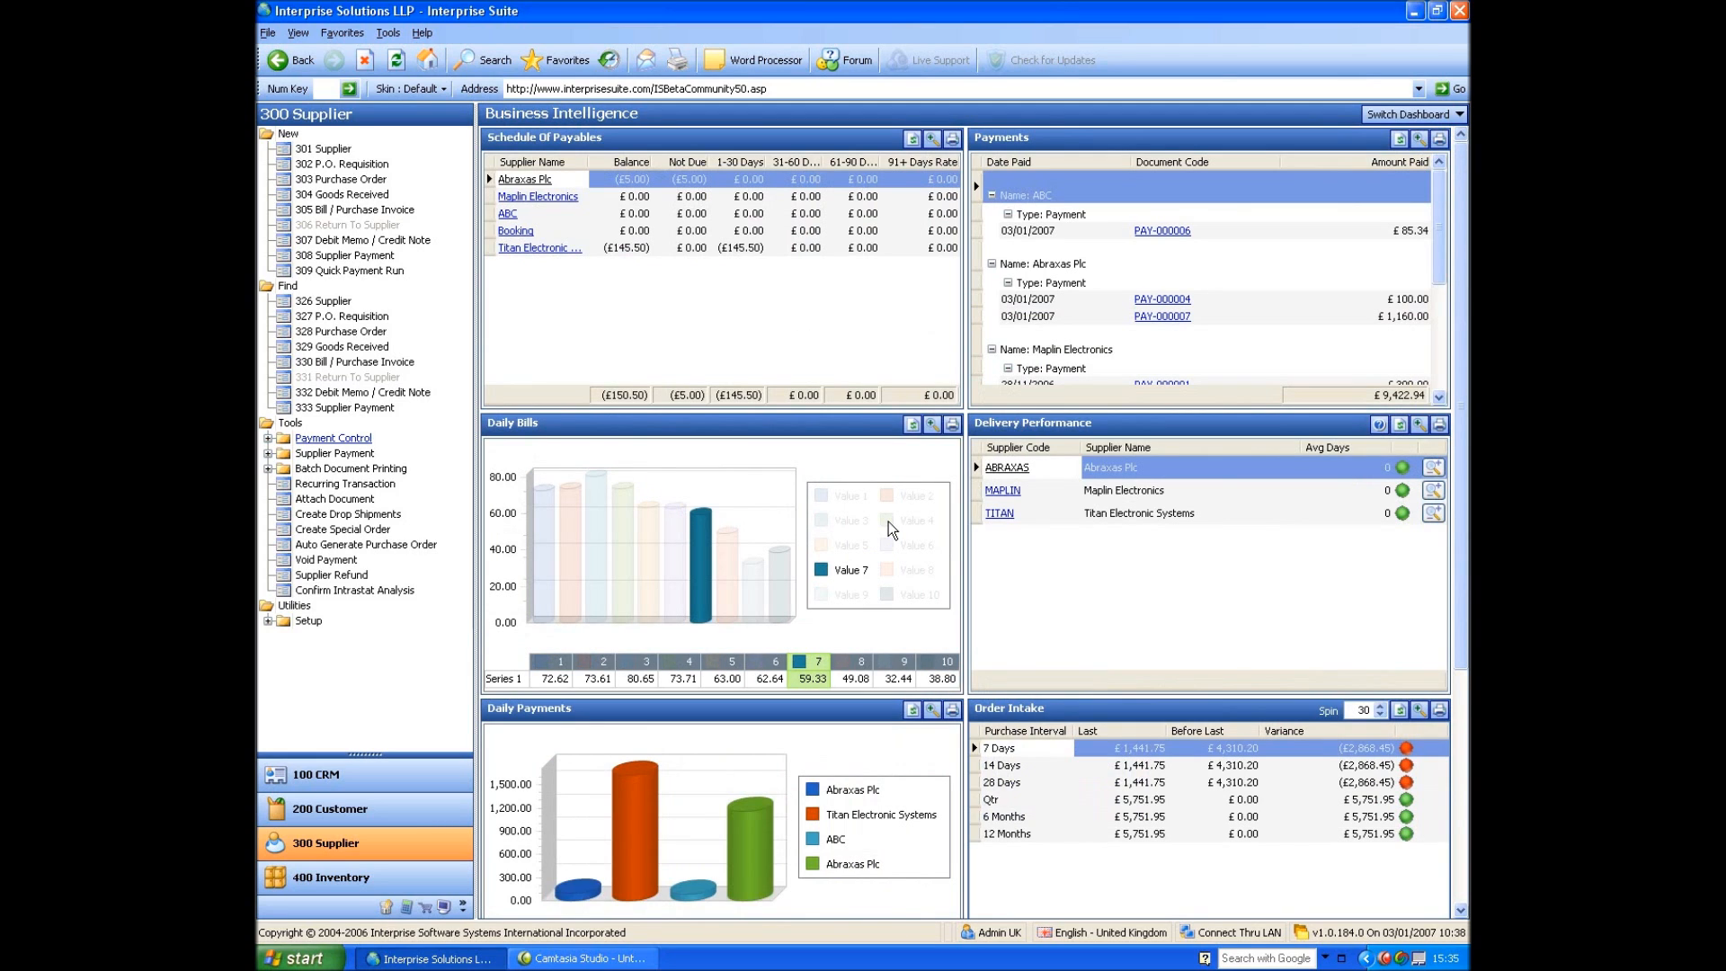
# - Expand the Setup folder under the supplier Utilities to view its setup options
pyautogui.click(267, 620)
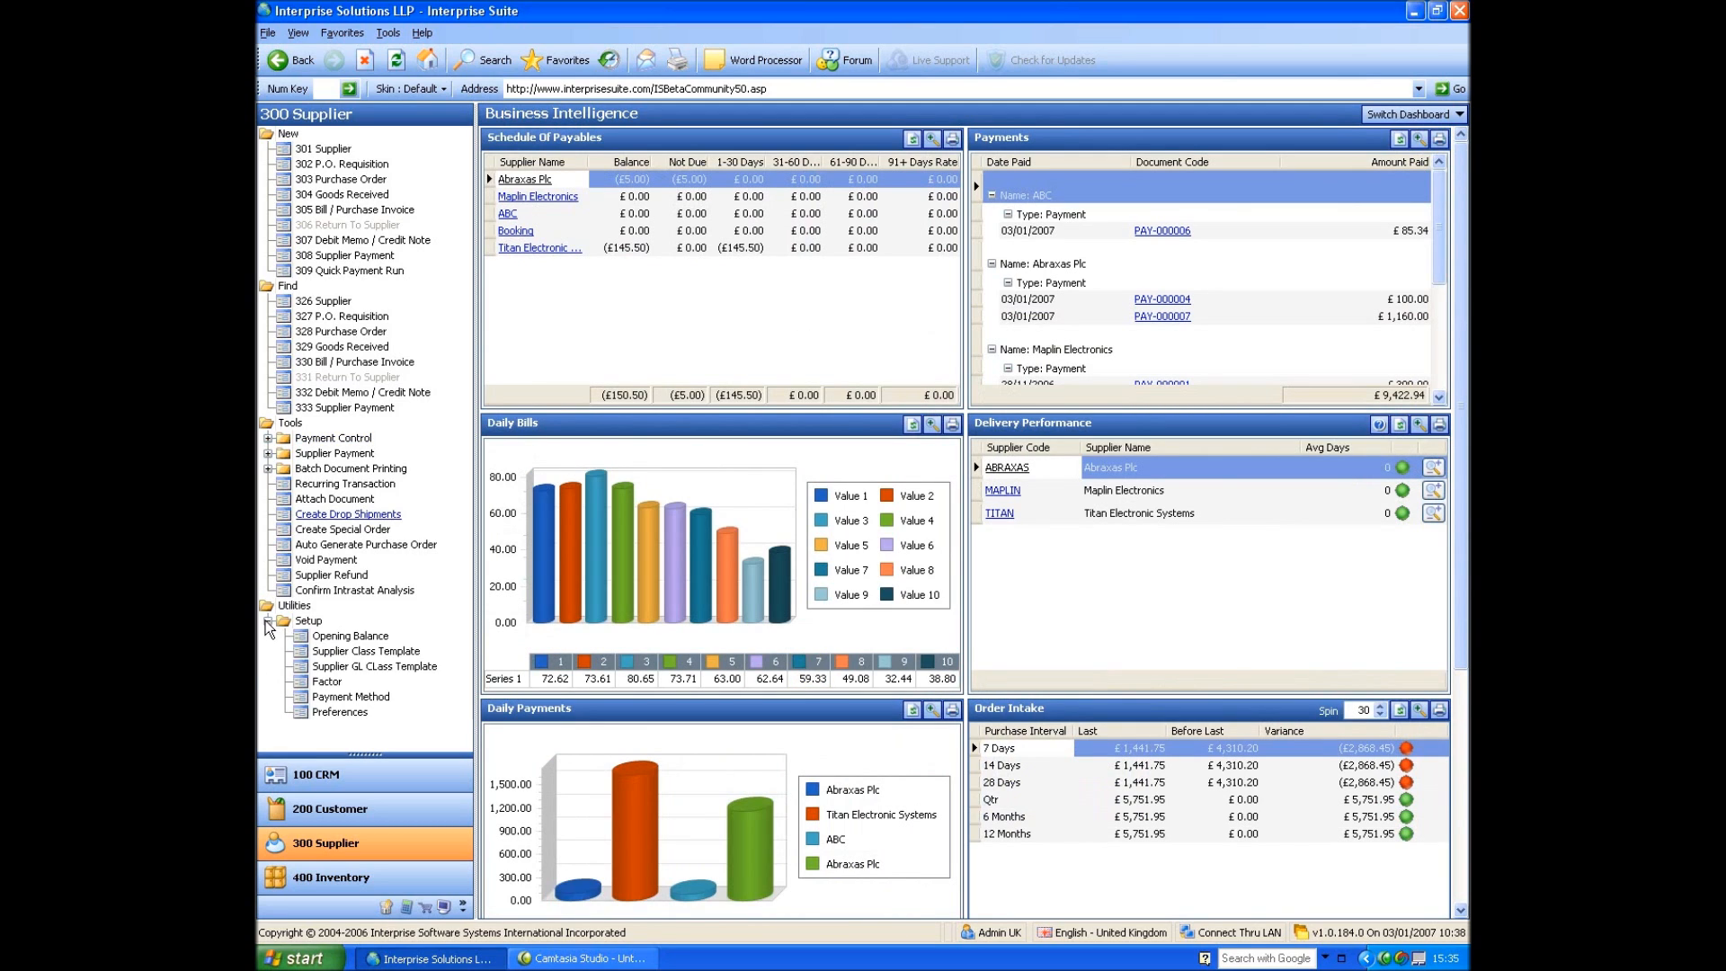